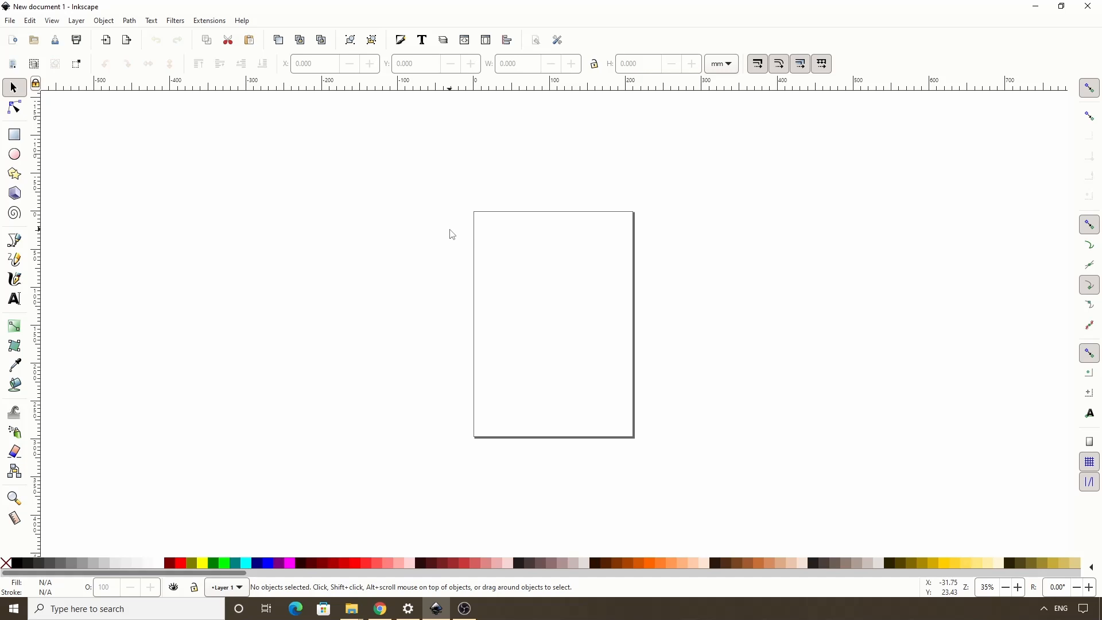
# - Import the cat photo cat-g5df13fa4a_1280 into the document
pyautogui.click(11, 21)
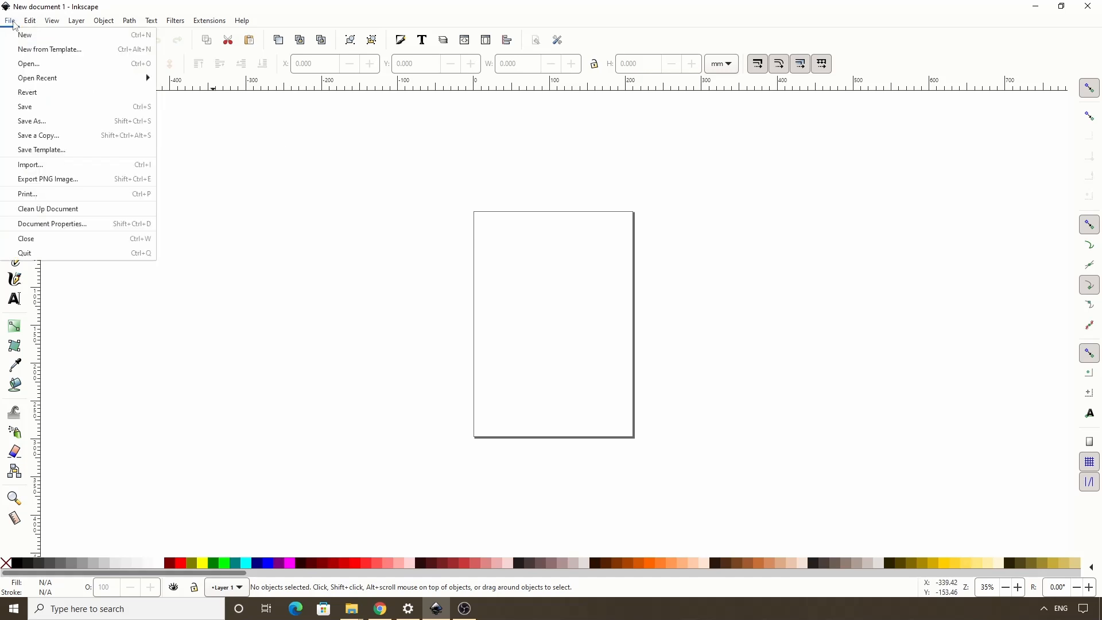
pyautogui.click(57, 165)
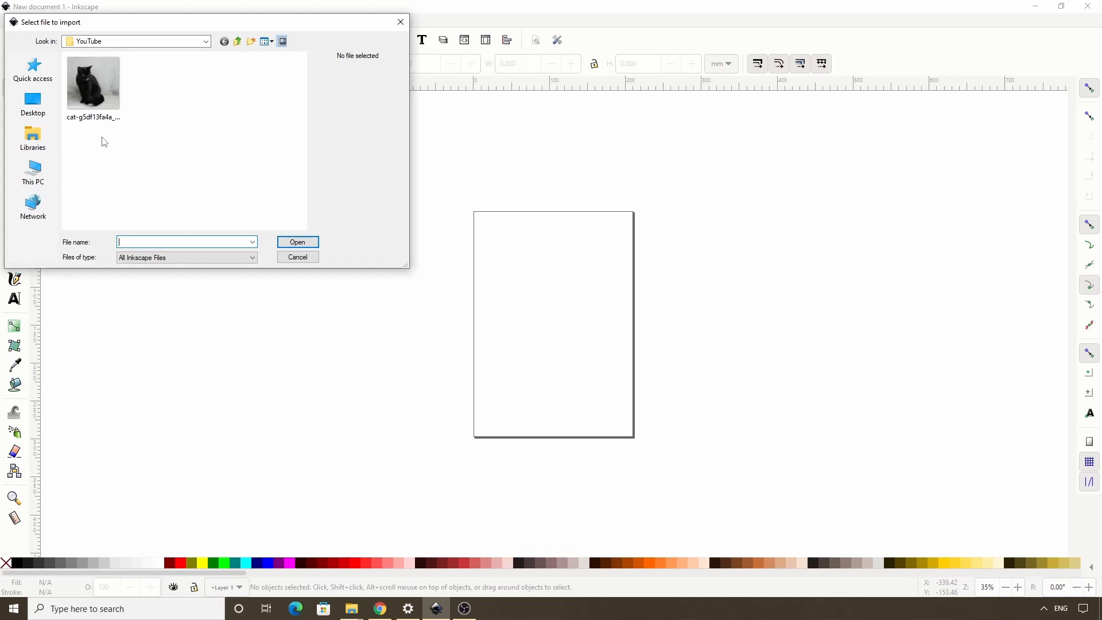
pyautogui.click(108, 84)
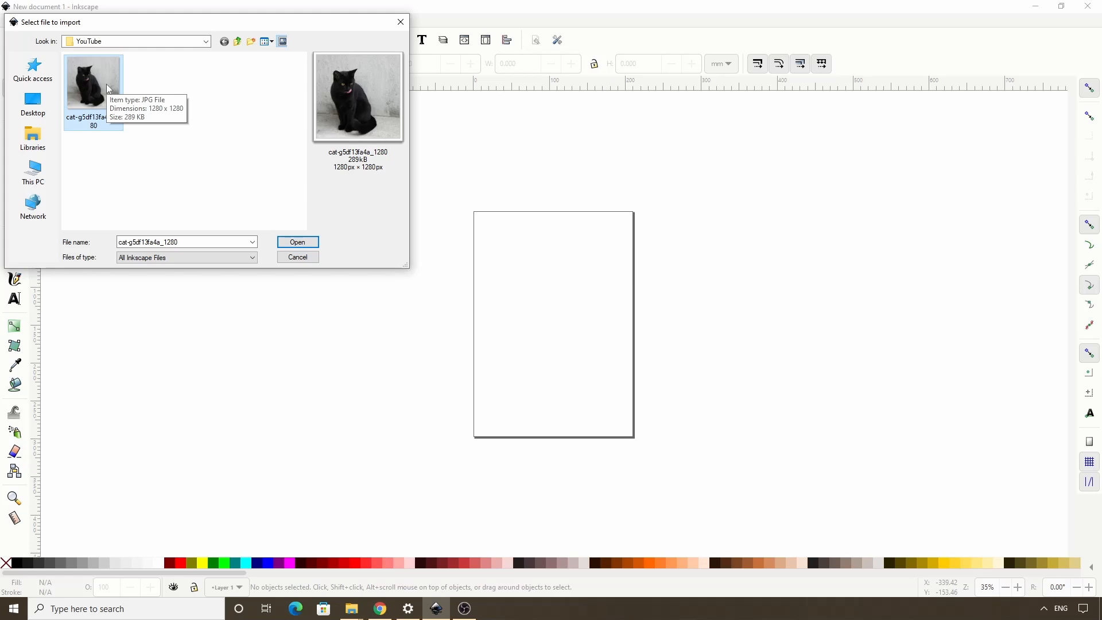
pyautogui.doubleClick(99, 84)
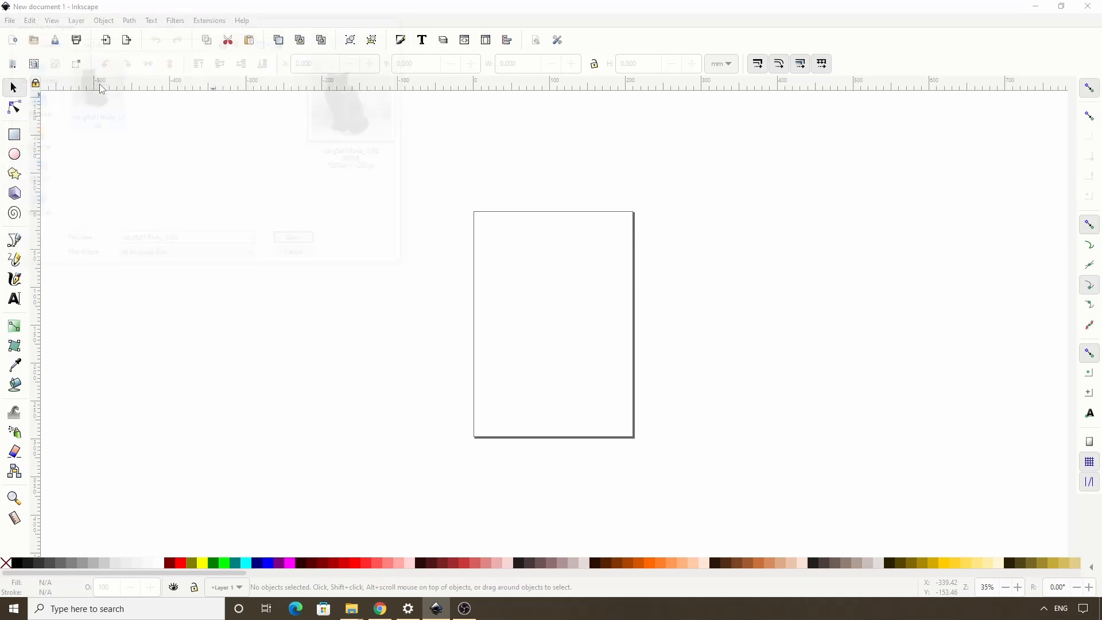
pyautogui.click(183, 164)
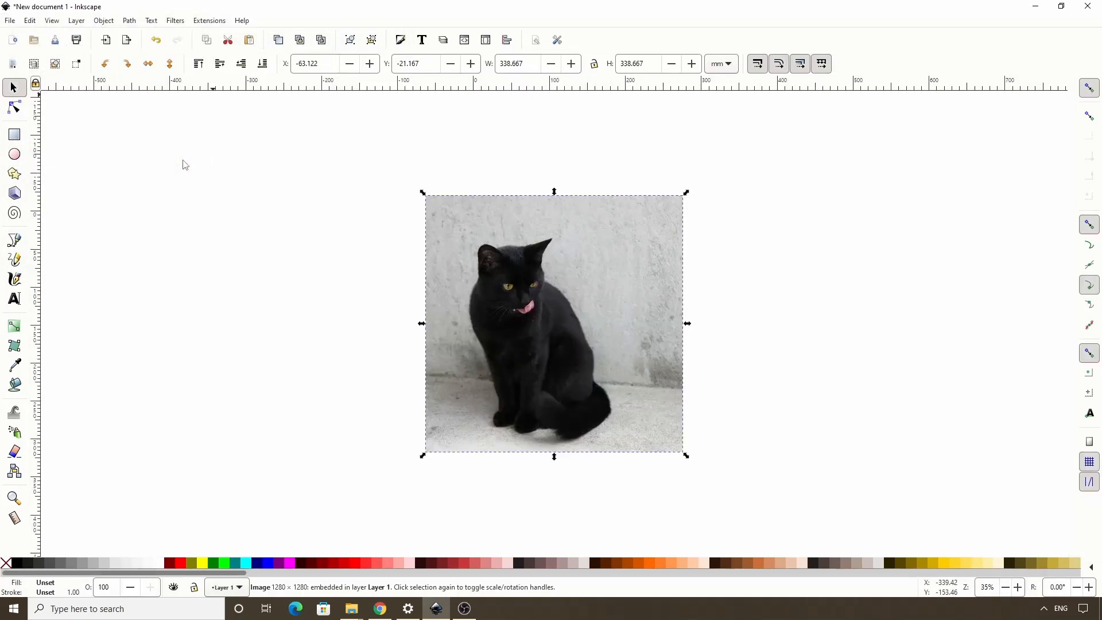
# - Open Trace Bitmap for the cat photo and review its Pixel art options and Help text
pyautogui.click(129, 21)
pyautogui.click(147, 63)
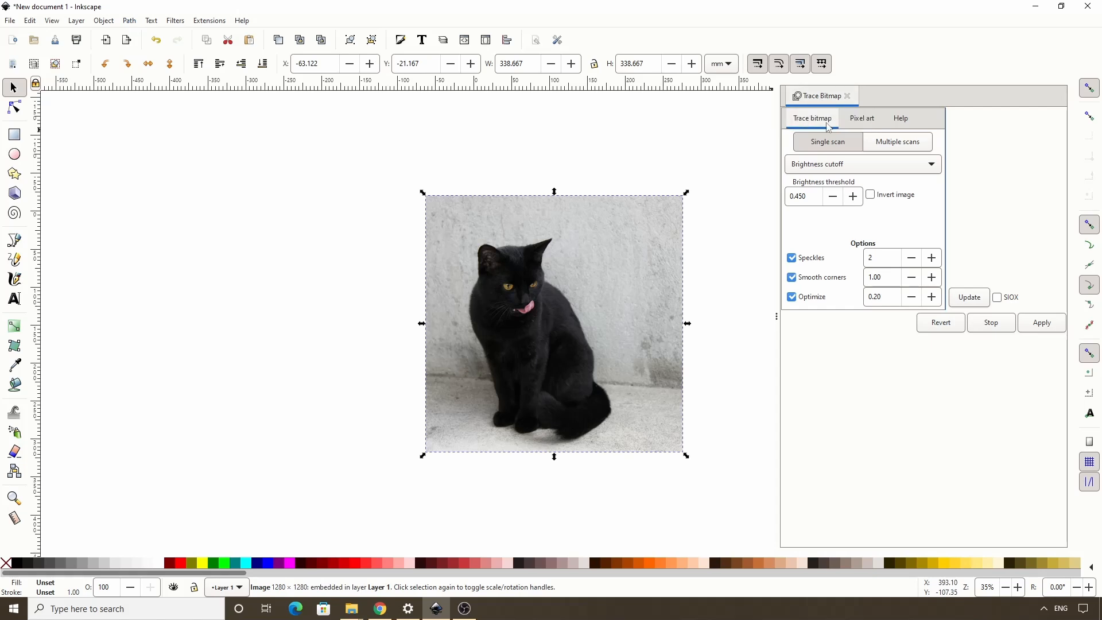
pyautogui.click(851, 126)
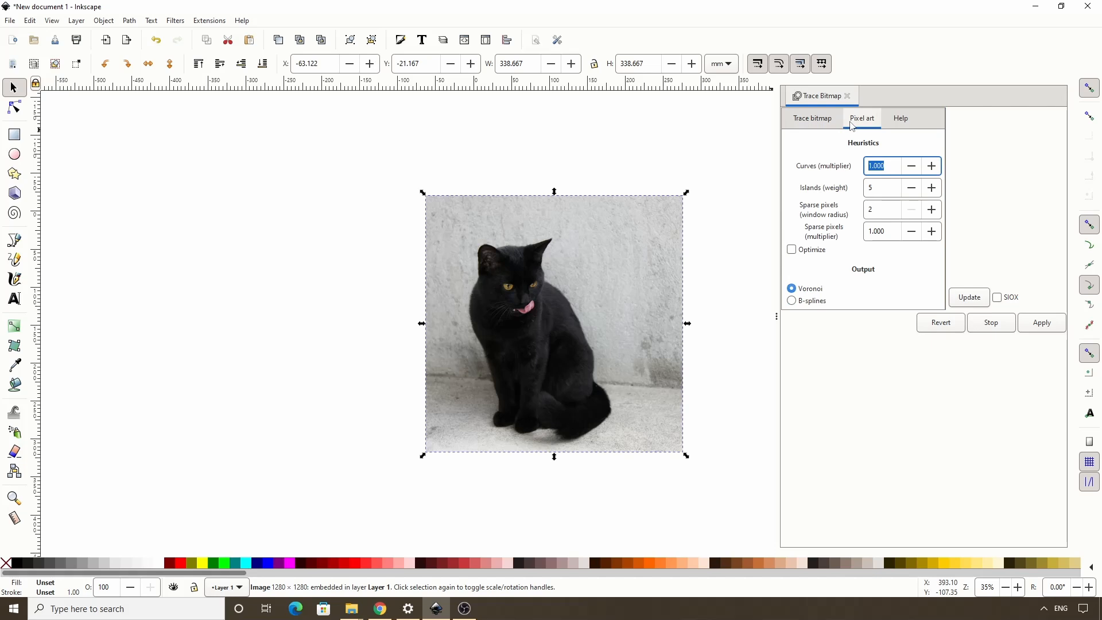
pyautogui.click(902, 121)
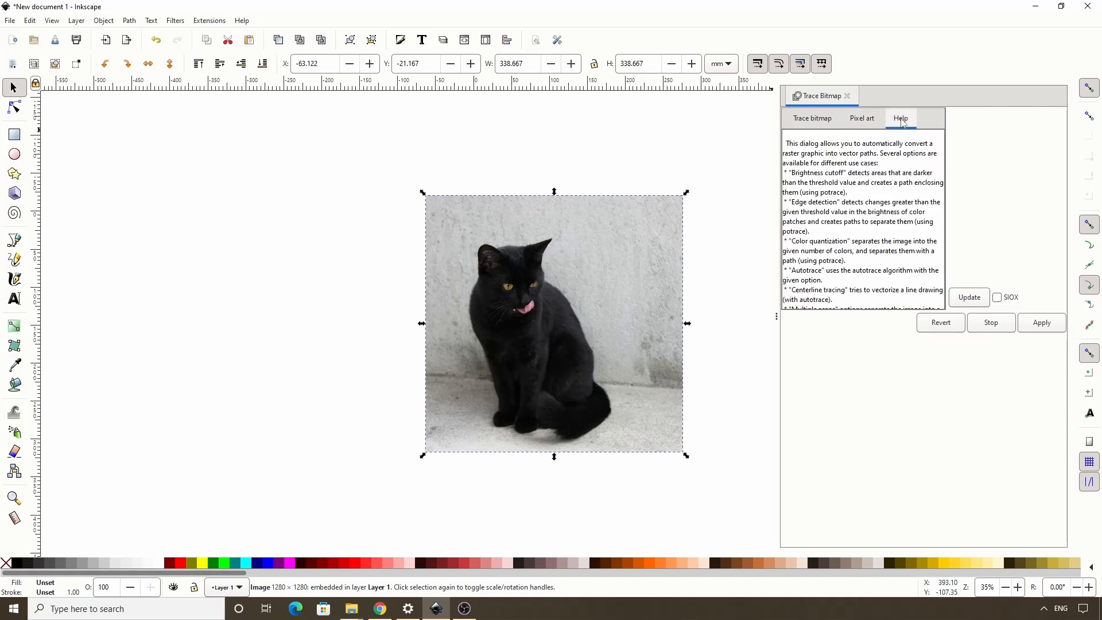
pyautogui.scroll(-5, 869, 194)
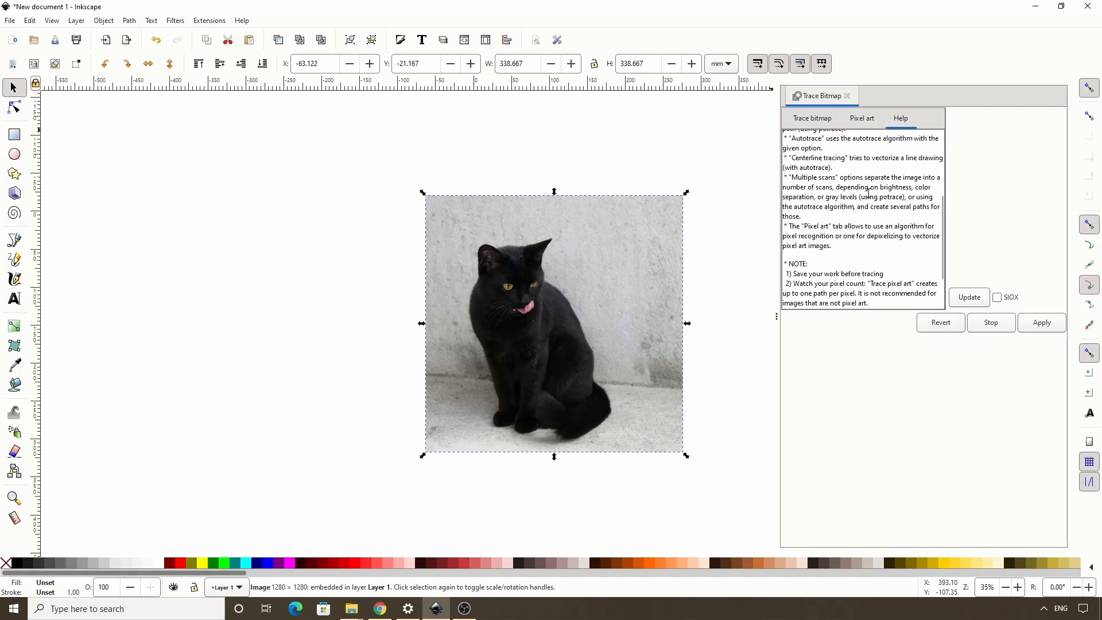
pyautogui.scroll(-2, 869, 193)
pyautogui.scroll(8, 869, 193)
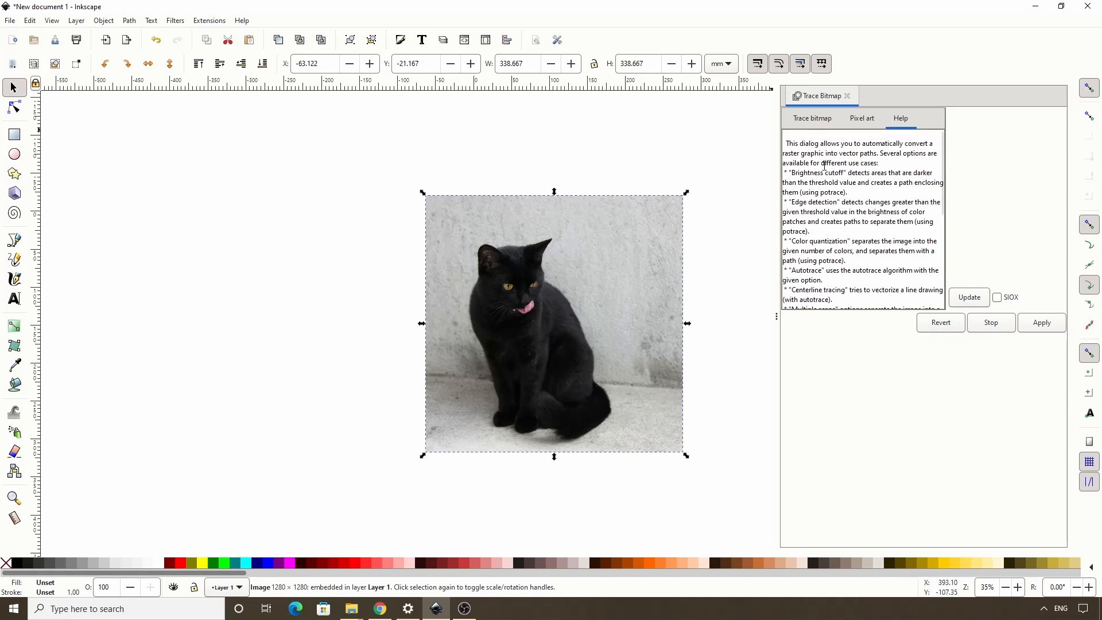
pyautogui.click(815, 122)
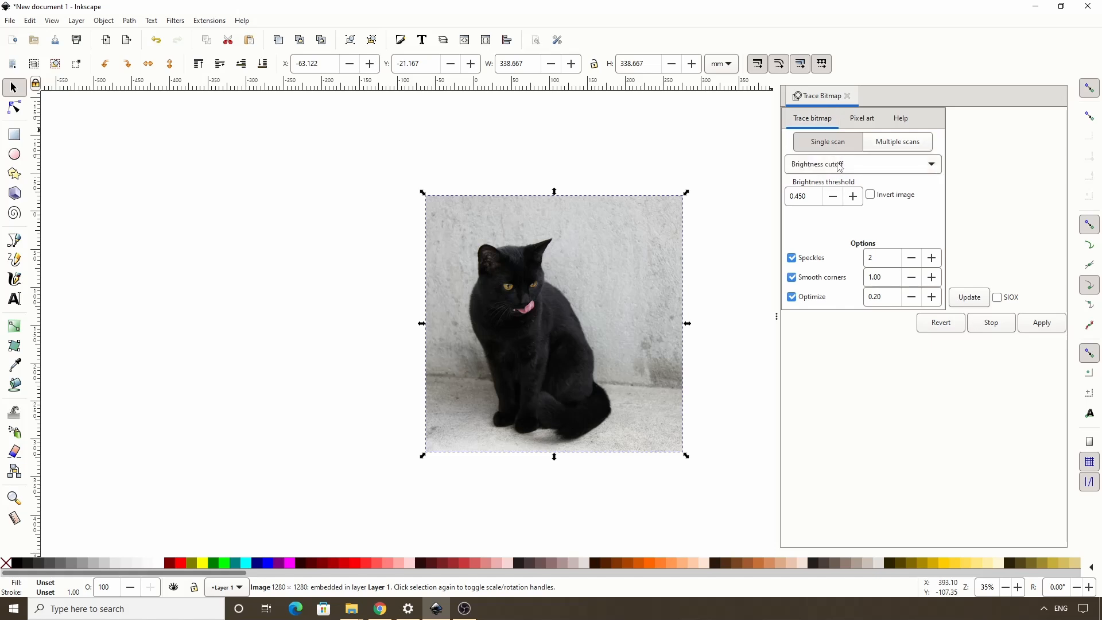
# - Preview a single-scan trace of the cat photo using Brightness cutoff detection
pyautogui.click(840, 166)
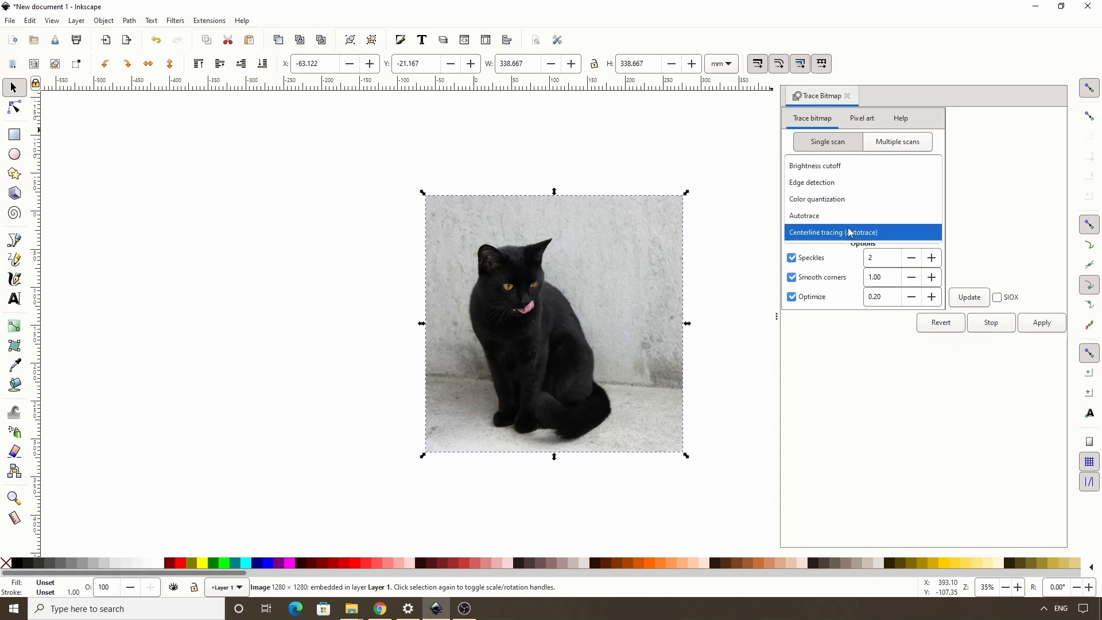
pyautogui.click(839, 169)
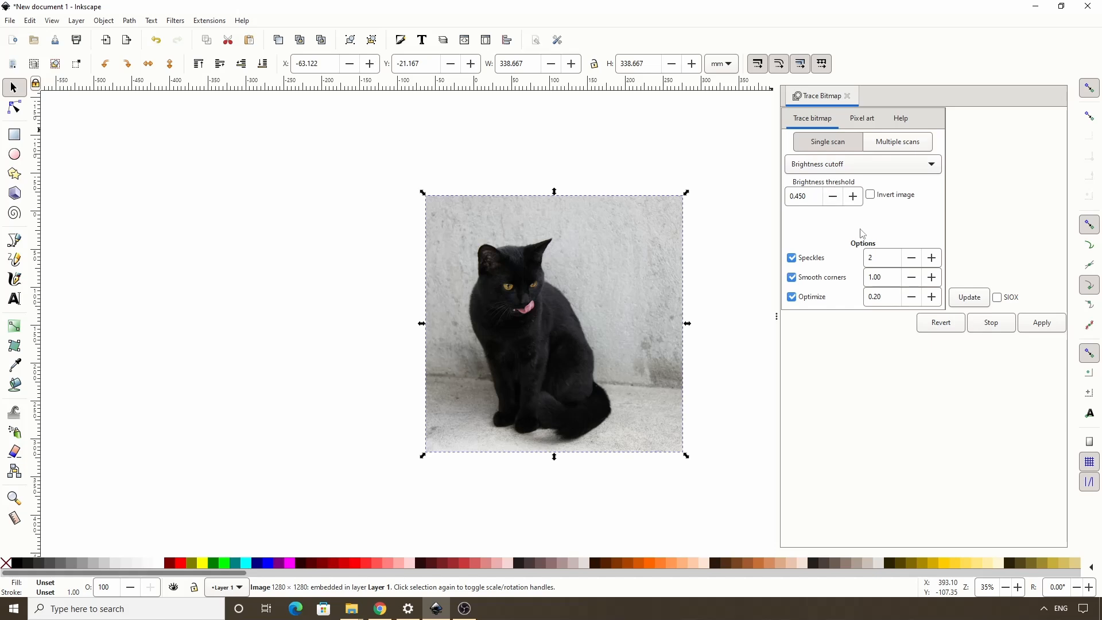
pyautogui.click(961, 299)
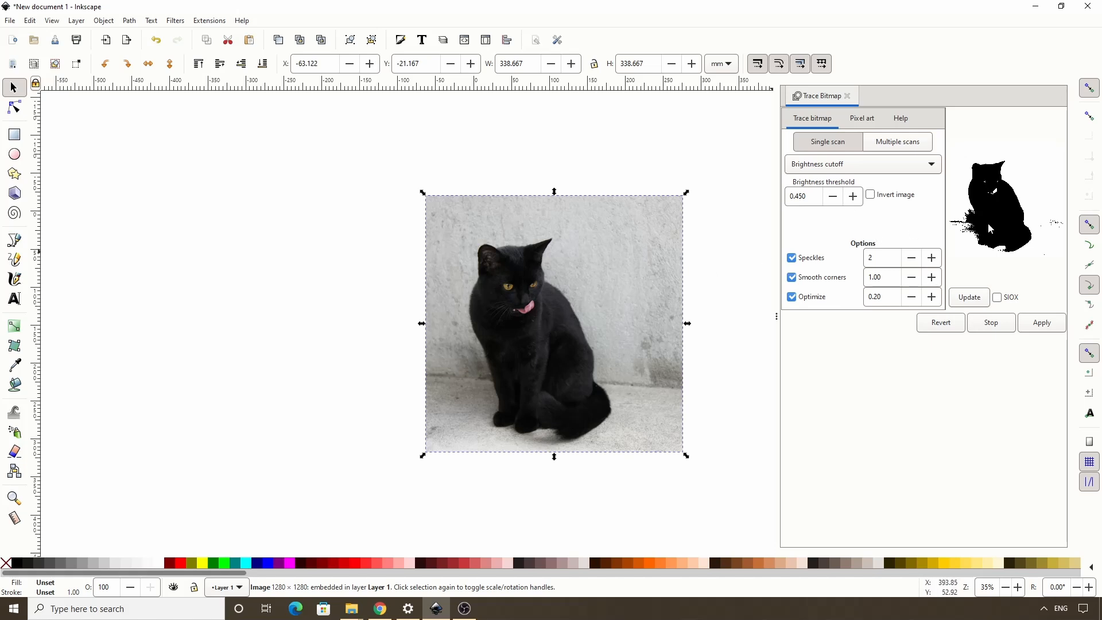
# - Raise the brightness threshold to 0.720 and refresh the trace preview
pyautogui.click(809, 198)
pyautogui.scroll(5, 809, 198)
pyautogui.scroll(10, 809, 198)
pyautogui.click(968, 303)
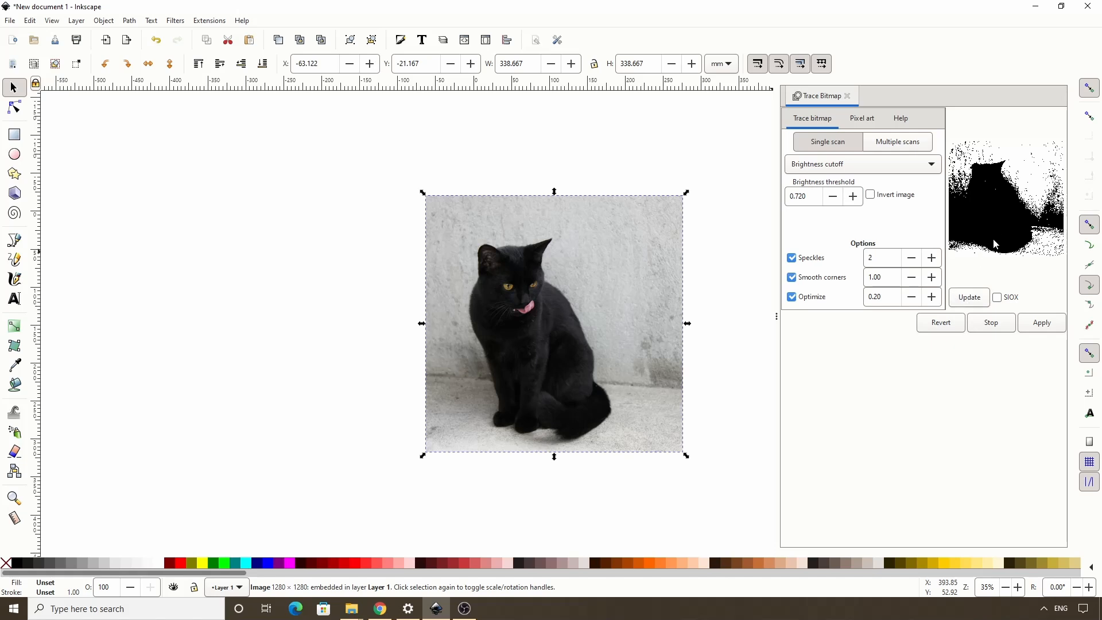
# - Lower the brightness threshold to 0.290 and refresh the trace preview
pyautogui.scroll(-6, 808, 198)
pyautogui.scroll(-20, 808, 198)
pyautogui.click(972, 298)
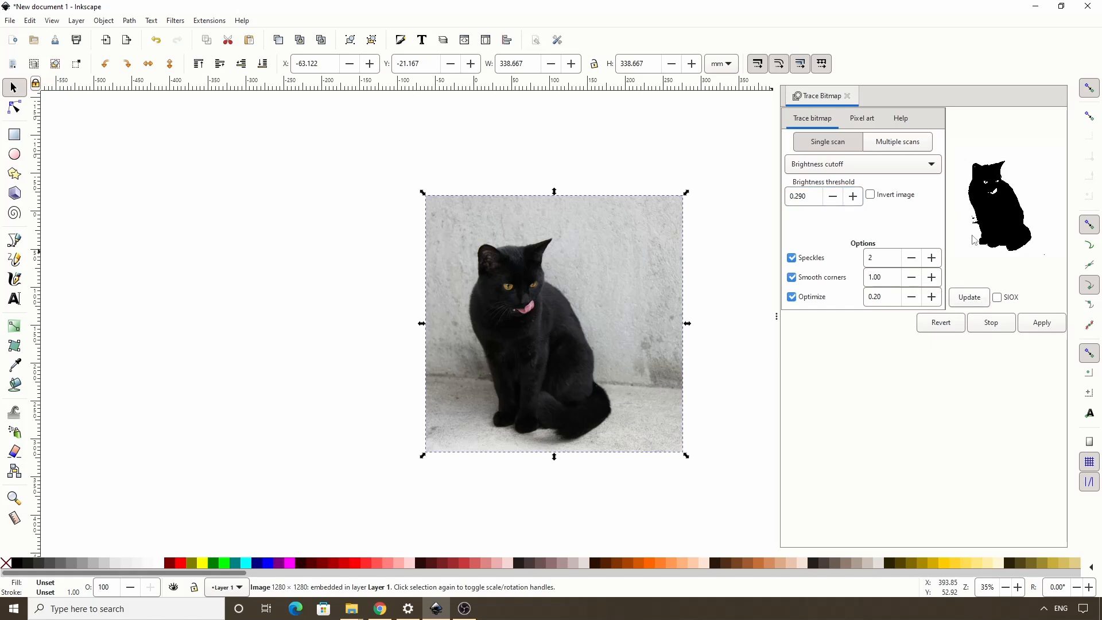
# - Invert the Brightness cutoff trace and apply it to the cat photo
pyautogui.click(877, 197)
pyautogui.click(976, 297)
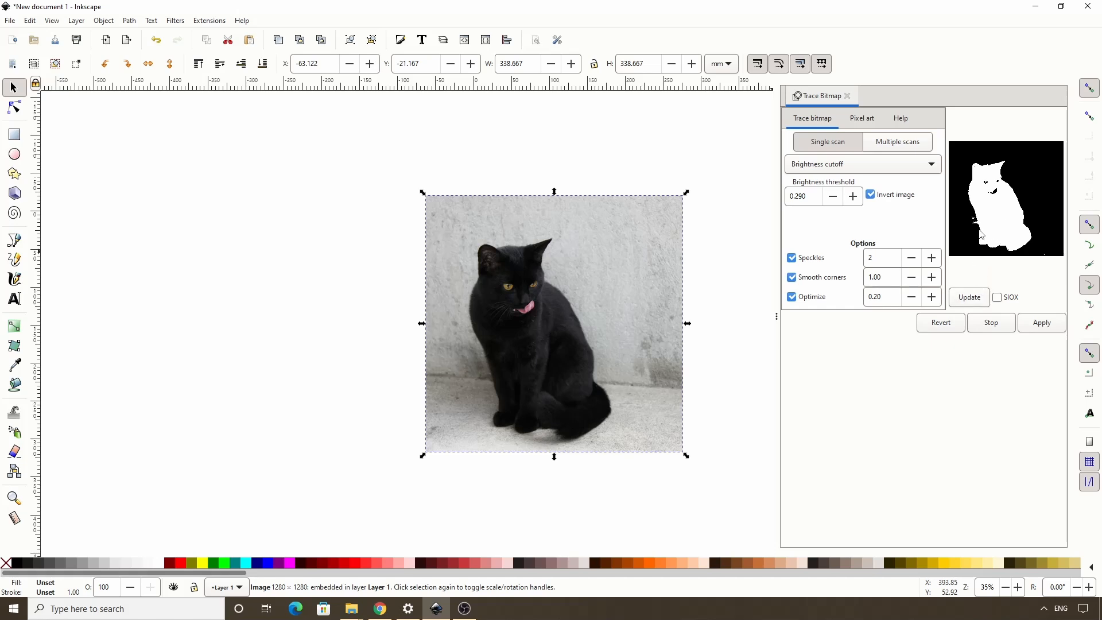
pyautogui.click(1031, 325)
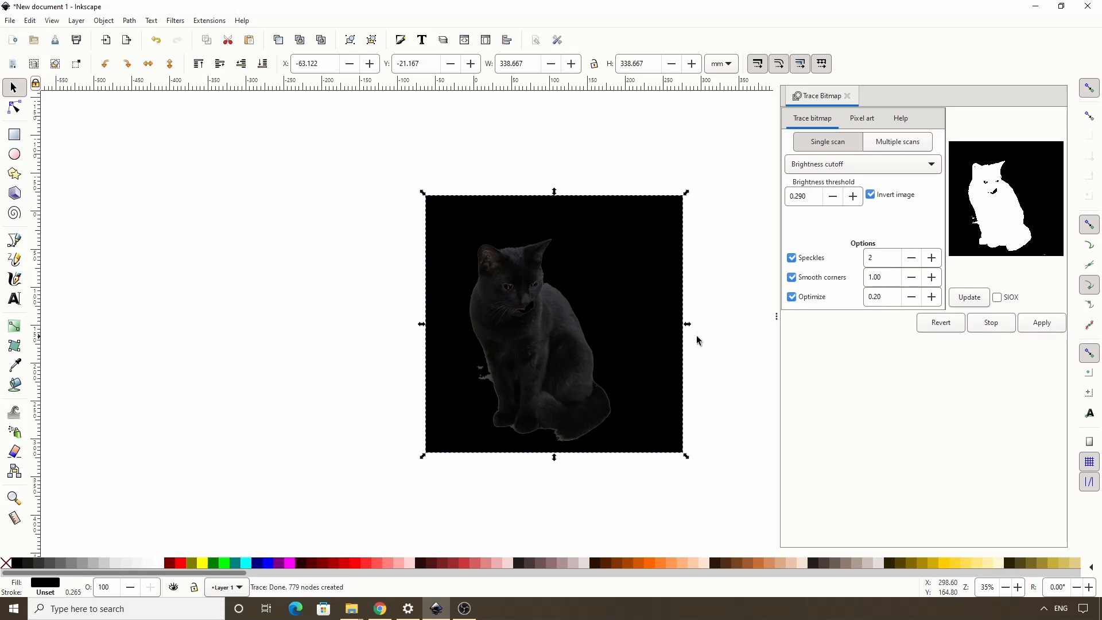
# - Move the inverted brightness trace off the photo and delete it, and revert the trace settings with the photo reselected
pyautogui.moveTo(562, 306); pyautogui.dragTo(322, 267)
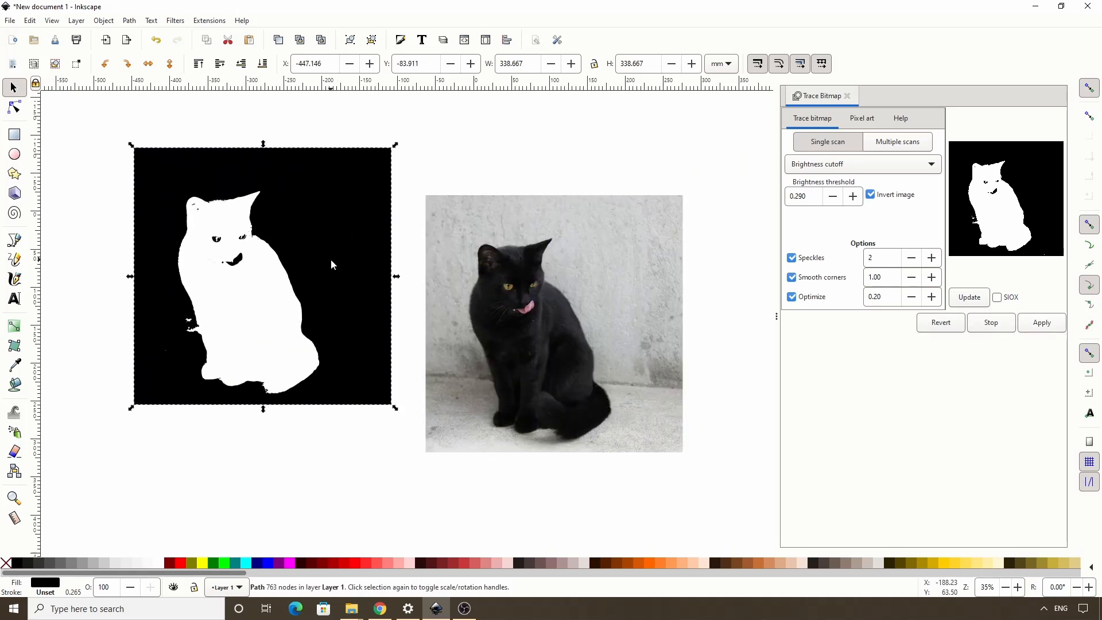
pyautogui.press('Delete')
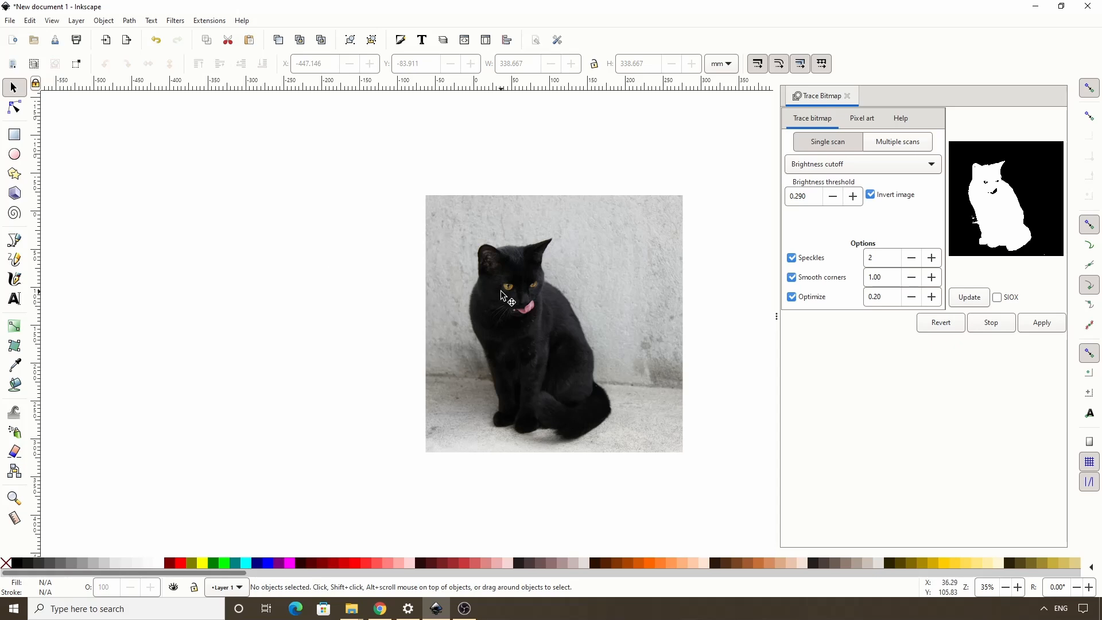
pyautogui.click(502, 296)
pyautogui.click(935, 325)
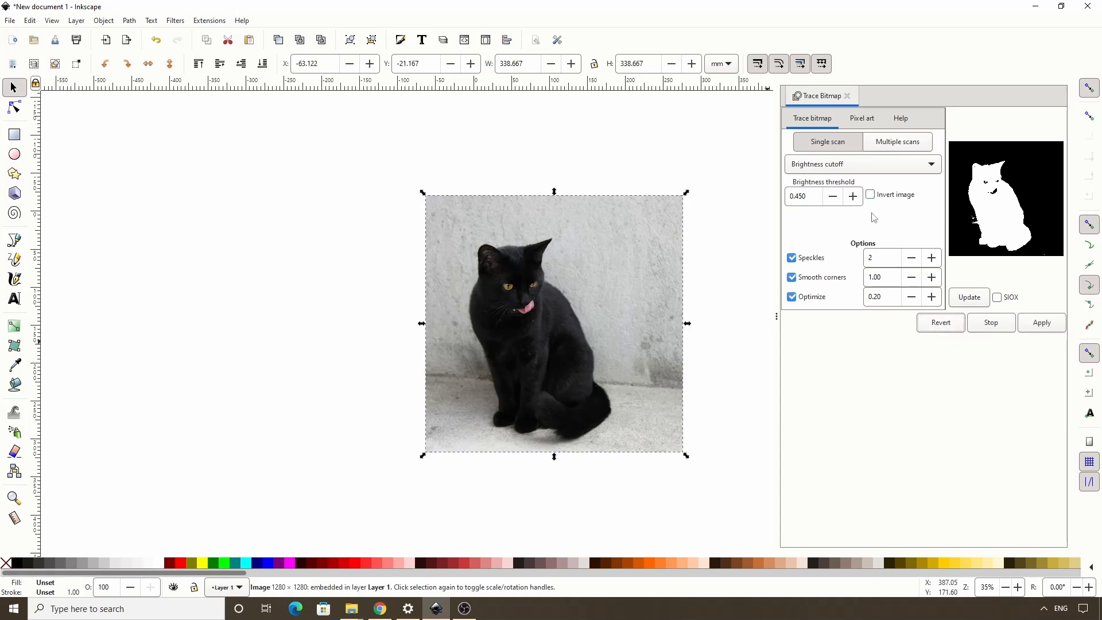
# - Preview a single-scan trace of the cat photo using Edge detection
pyautogui.click(855, 164)
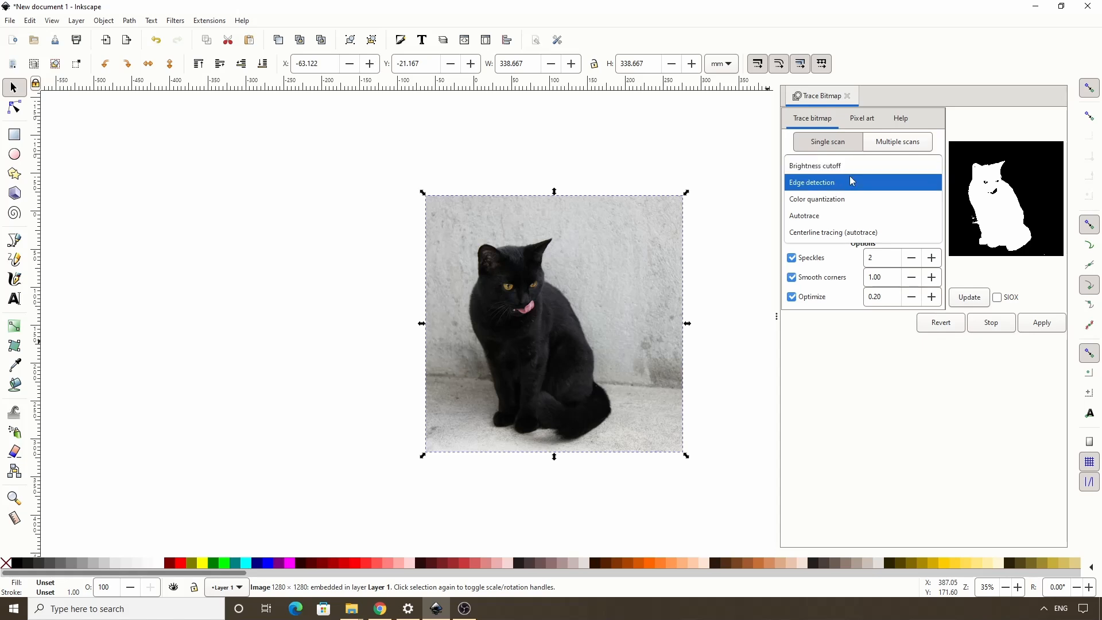
pyautogui.click(851, 180)
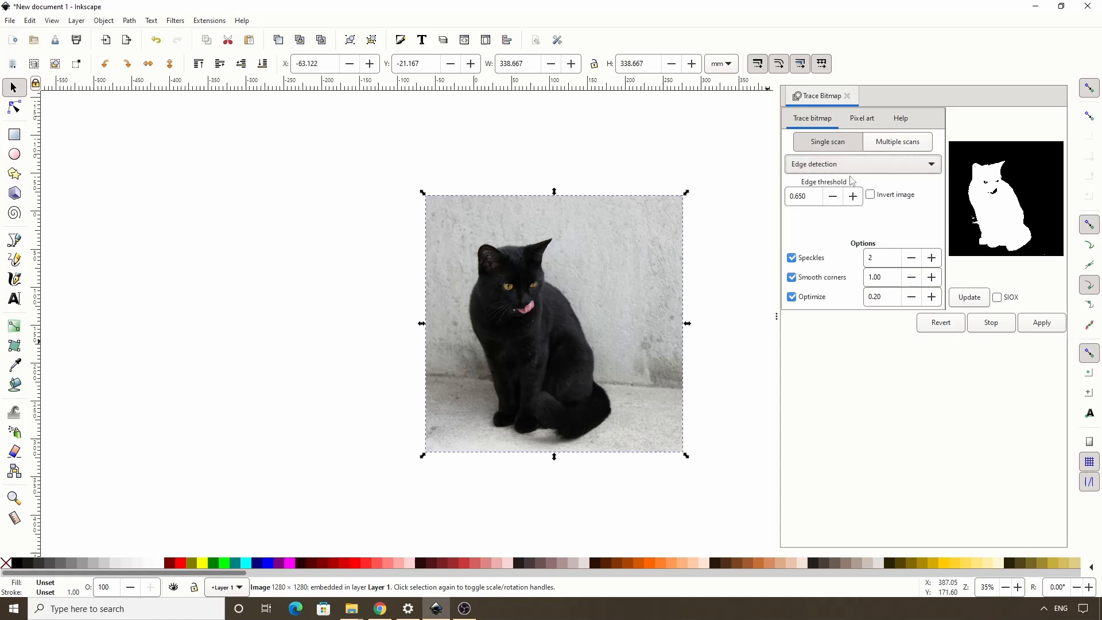
pyautogui.click(975, 303)
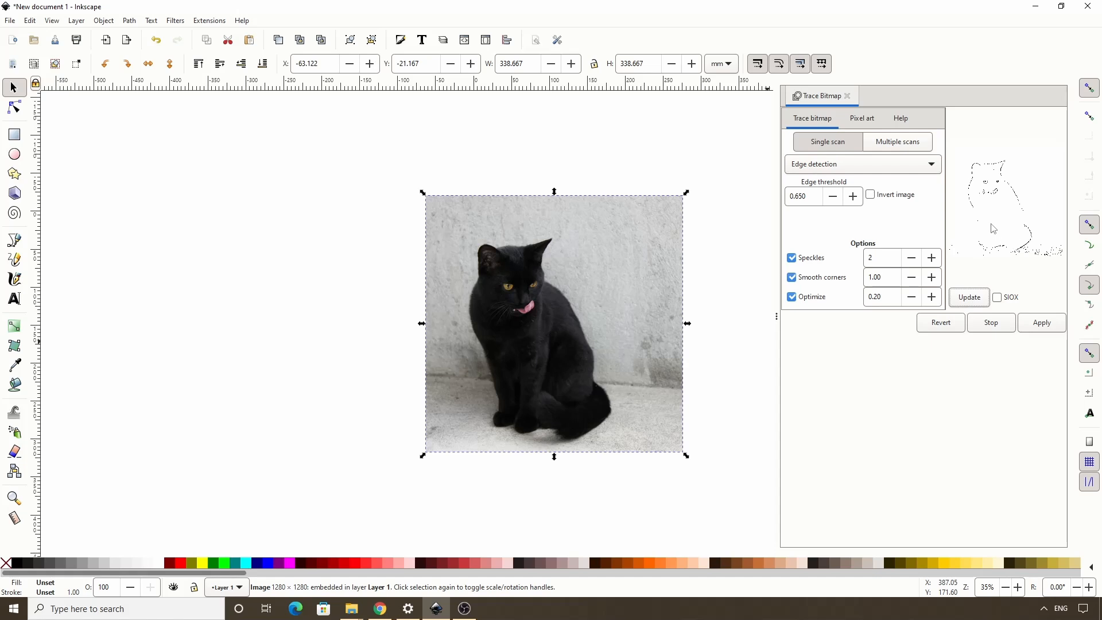
# - Lower the edge threshold to 0.330 and refresh the trace preview
pyautogui.click(813, 197)
pyautogui.scroll(-15, 814, 196)
pyautogui.click(966, 298)
pyautogui.click(812, 196)
pyautogui.scroll(-3, 811, 196)
pyautogui.click(975, 297)
# - Invert the Edge detection trace and apply it to the cat photo
pyautogui.click(870, 194)
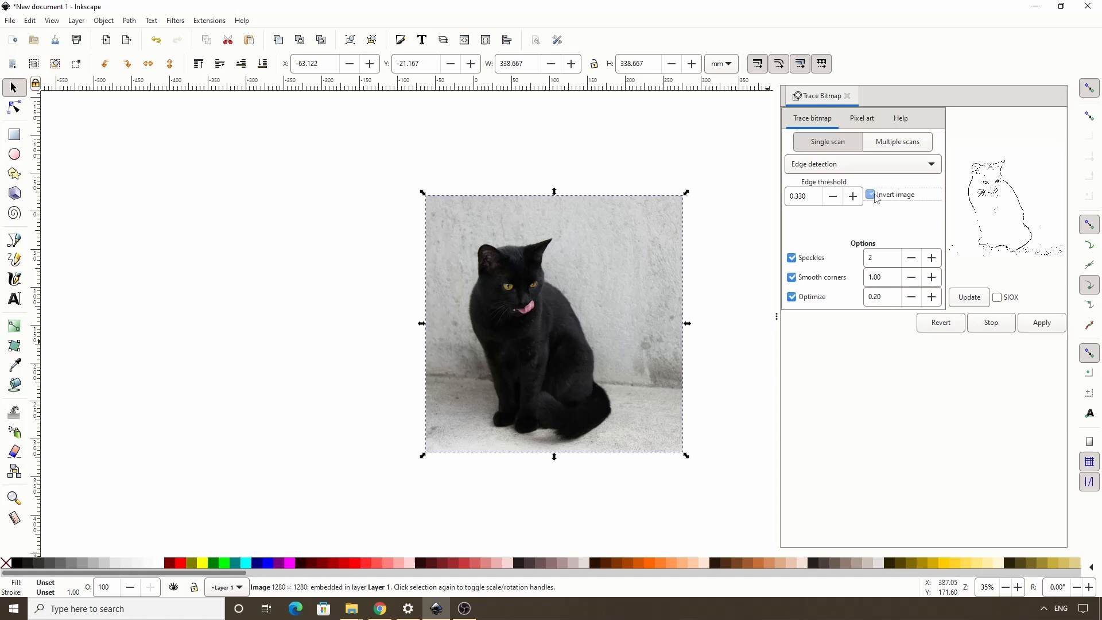
pyautogui.click(971, 295)
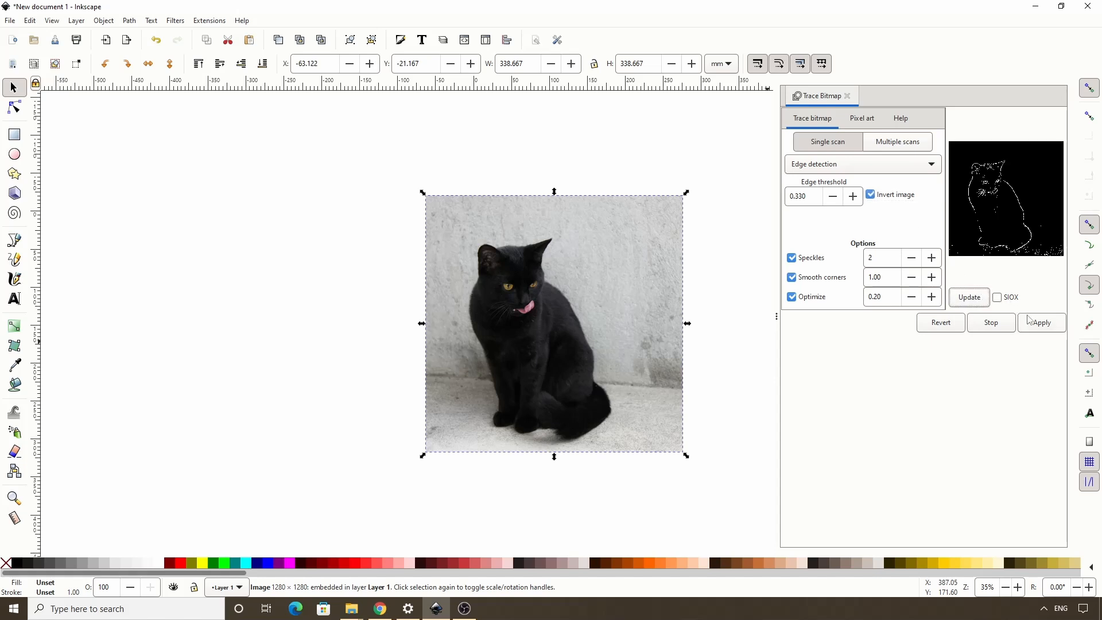
pyautogui.click(1037, 322)
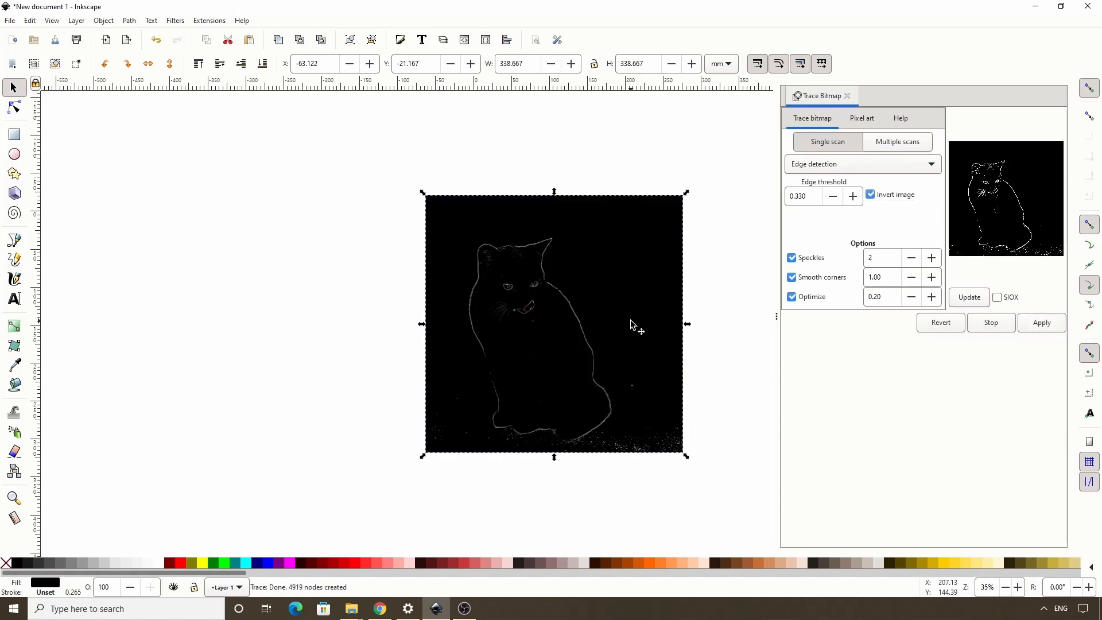
# - Move the edge trace off the photo and delete it, and revert the trace settings with the photo reselected
pyautogui.moveTo(631, 325); pyautogui.dragTo(336, 287)
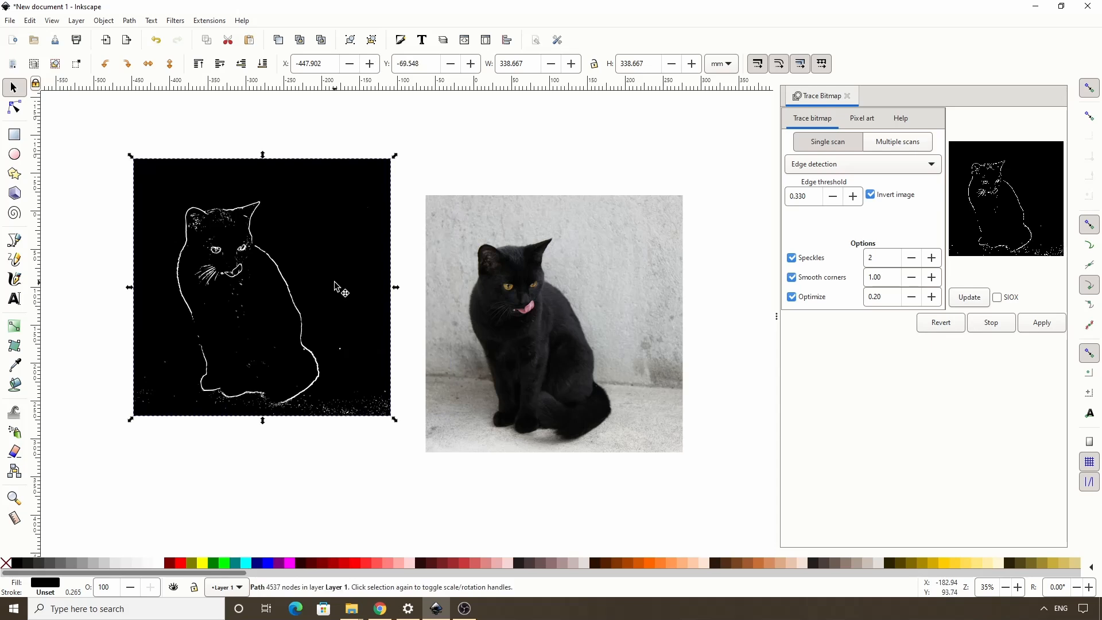
pyautogui.press('Delete')
pyautogui.click(519, 360)
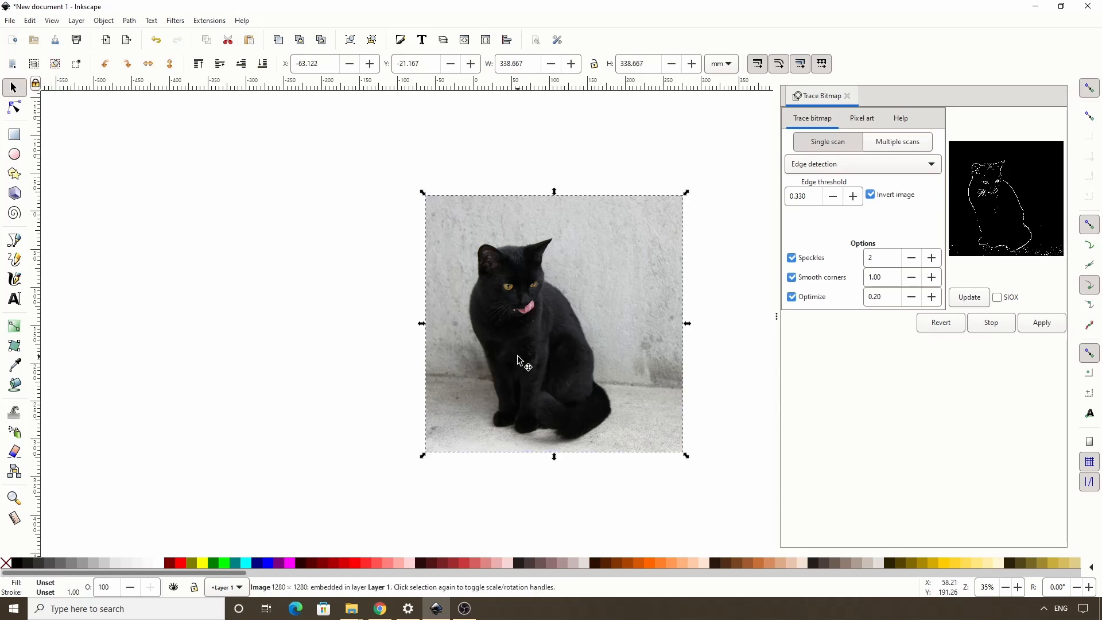
pyautogui.click(927, 326)
# - Preview a single-scan trace of the cat photo using Color quantization with 64 colors
pyautogui.click(875, 165)
pyautogui.click(866, 180)
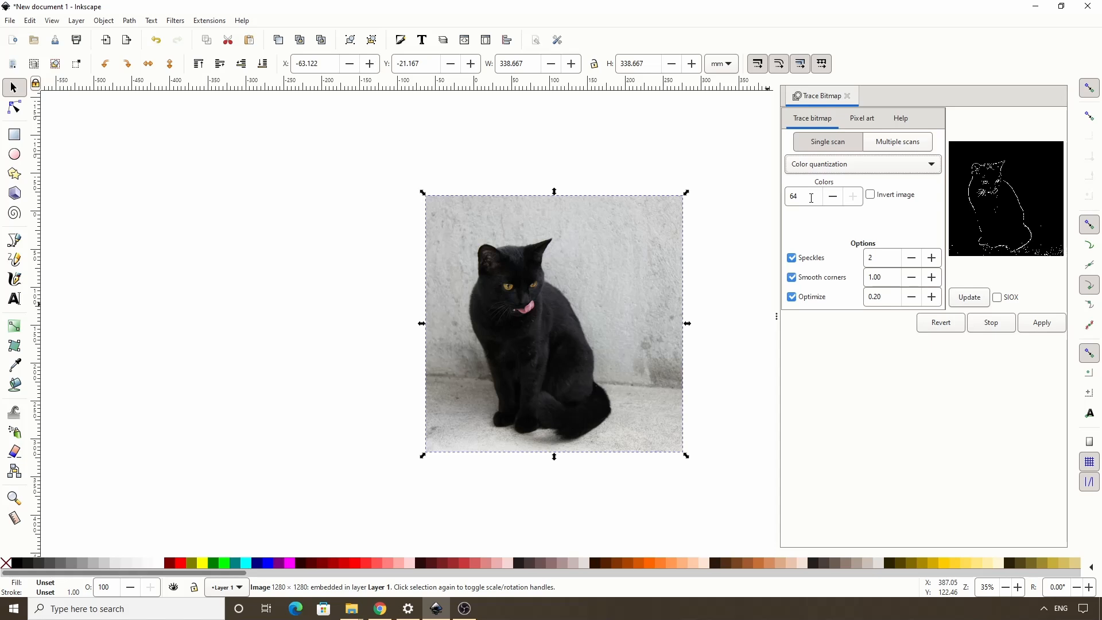
pyautogui.click(970, 301)
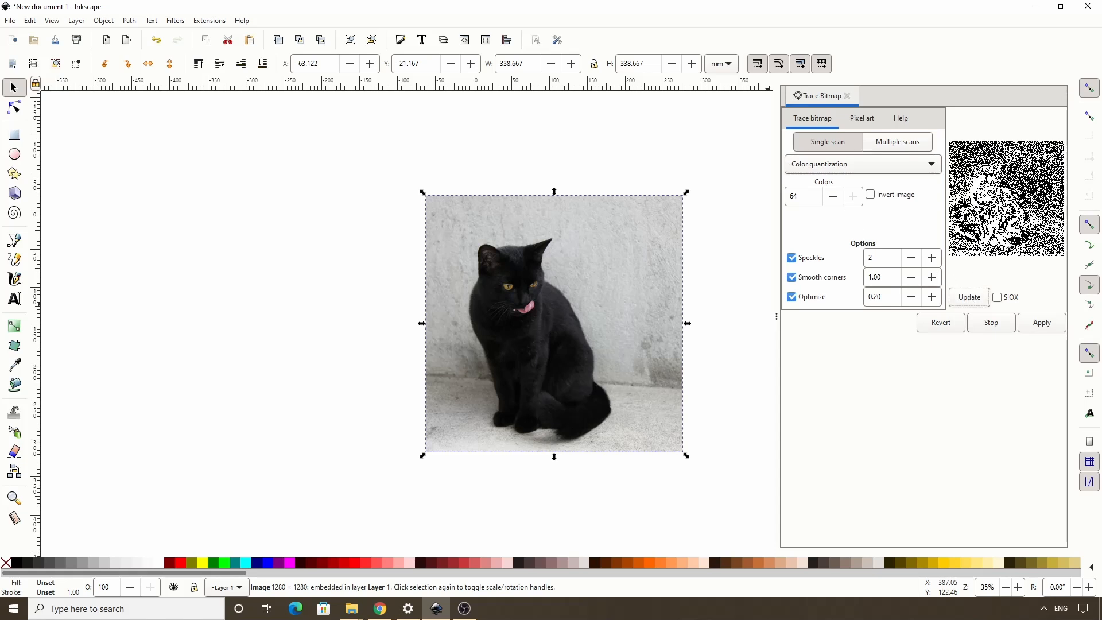
# - Reduce the Color quantization count to 55 and again to 42 colors, refreshing the preview each time
pyautogui.scroll(-8, 808, 196)
pyautogui.scroll(-1, 807, 197)
pyautogui.click(970, 297)
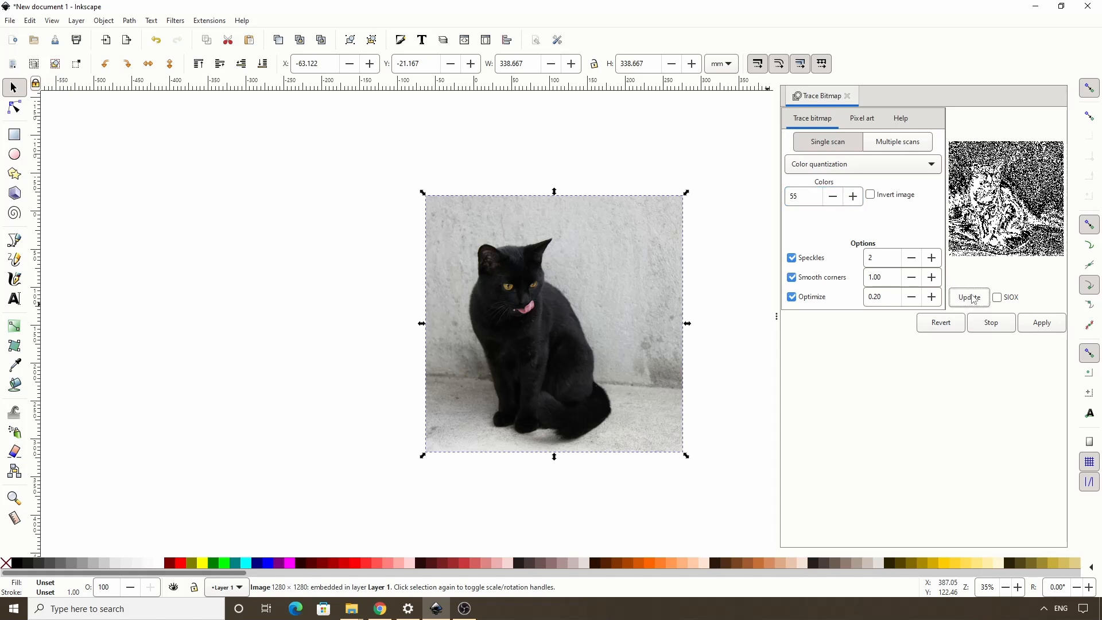
pyautogui.click(811, 197)
pyautogui.scroll(-4, 810, 197)
pyautogui.click(966, 297)
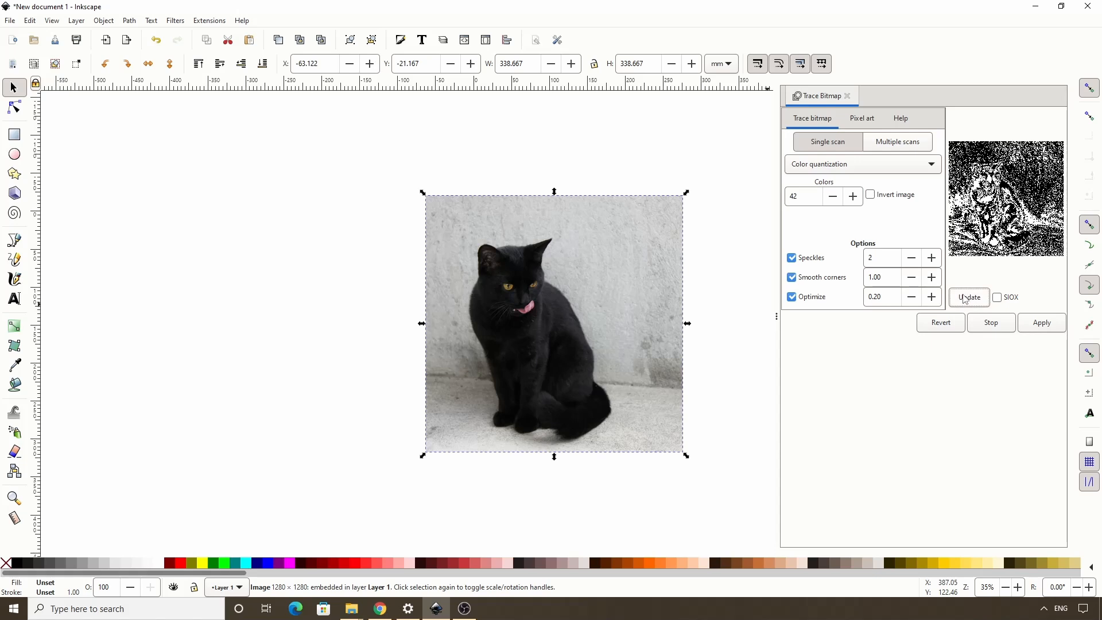
# - Revert the trace settings and switch the single-scan detection mode to Autotrace
pyautogui.click(938, 323)
pyautogui.click(838, 168)
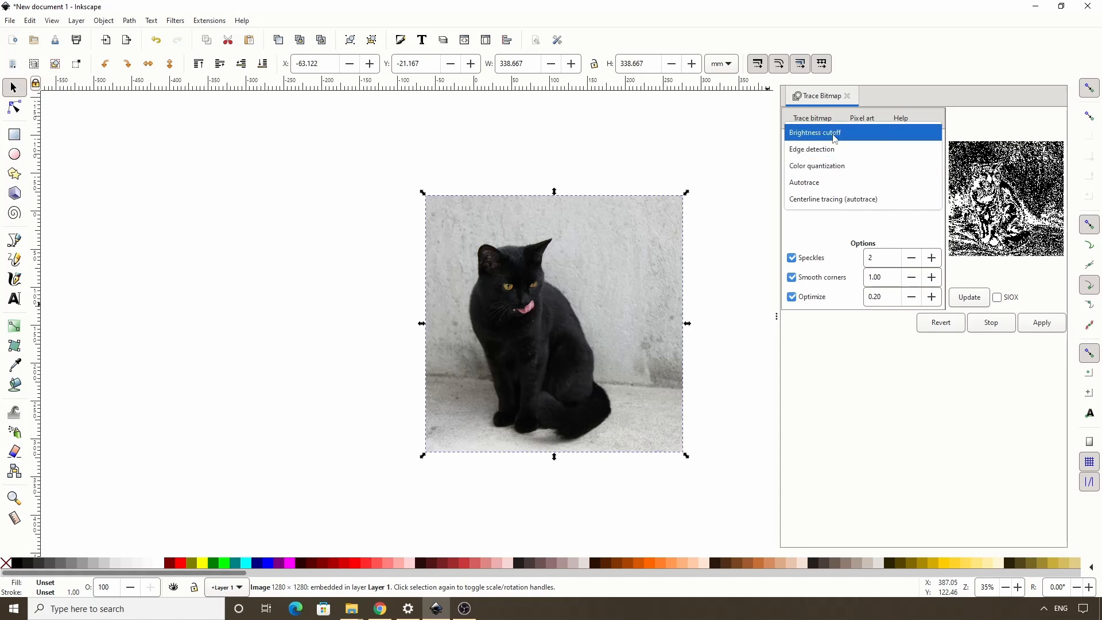
pyautogui.click(841, 194)
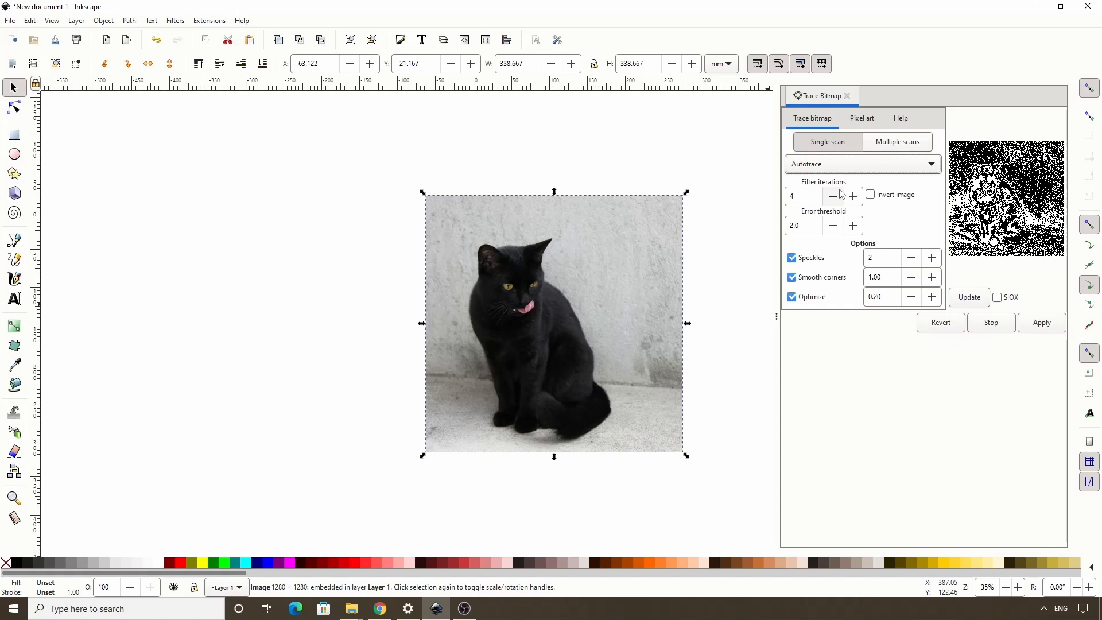
# - Trace the cat photo with the single-scan Autotrace mode, then move the trace beside the photo and delete it, reselecting the photo
pyautogui.click(975, 300)
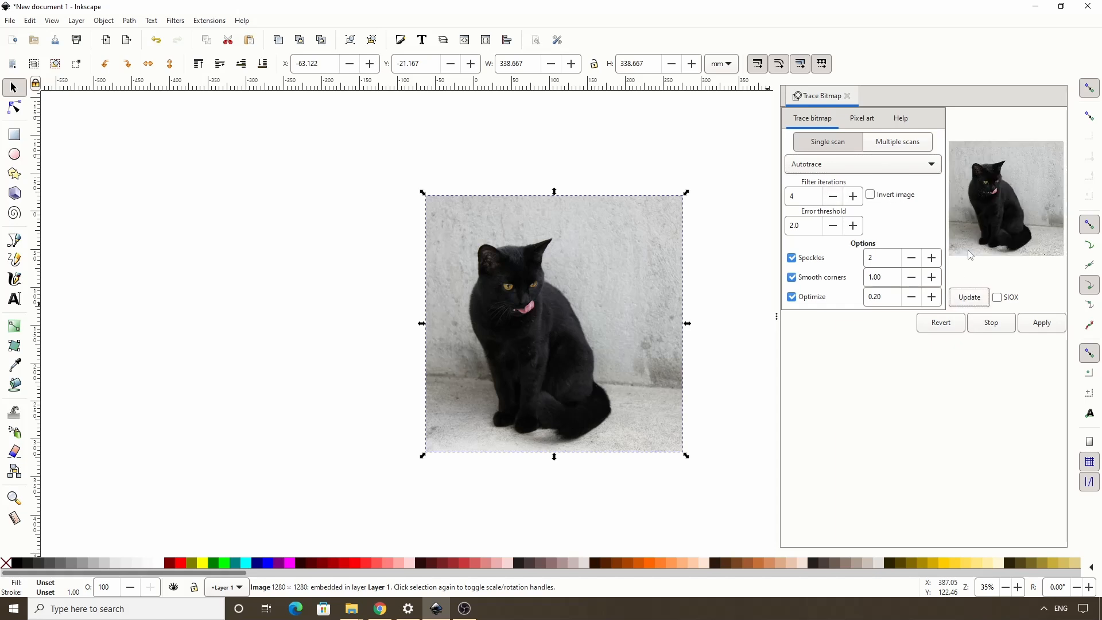
pyautogui.click(1041, 322)
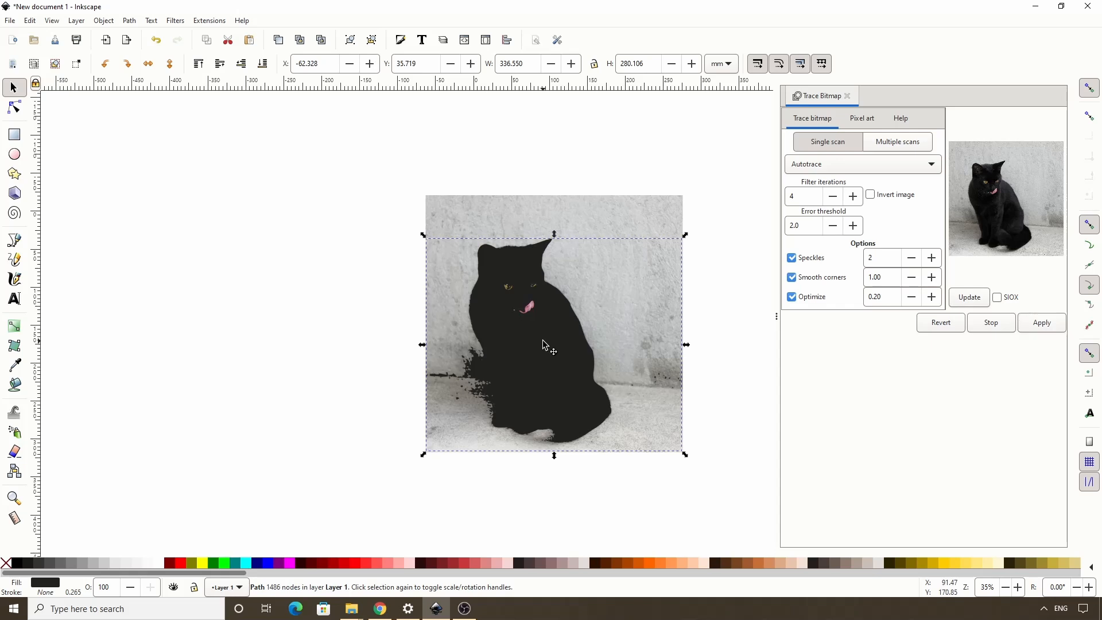
pyautogui.moveTo(546, 344)
pyautogui.mouseDown()
pyautogui.moveTo(411, 301)
pyautogui.moveTo(258, 287)
pyautogui.mouseUp()
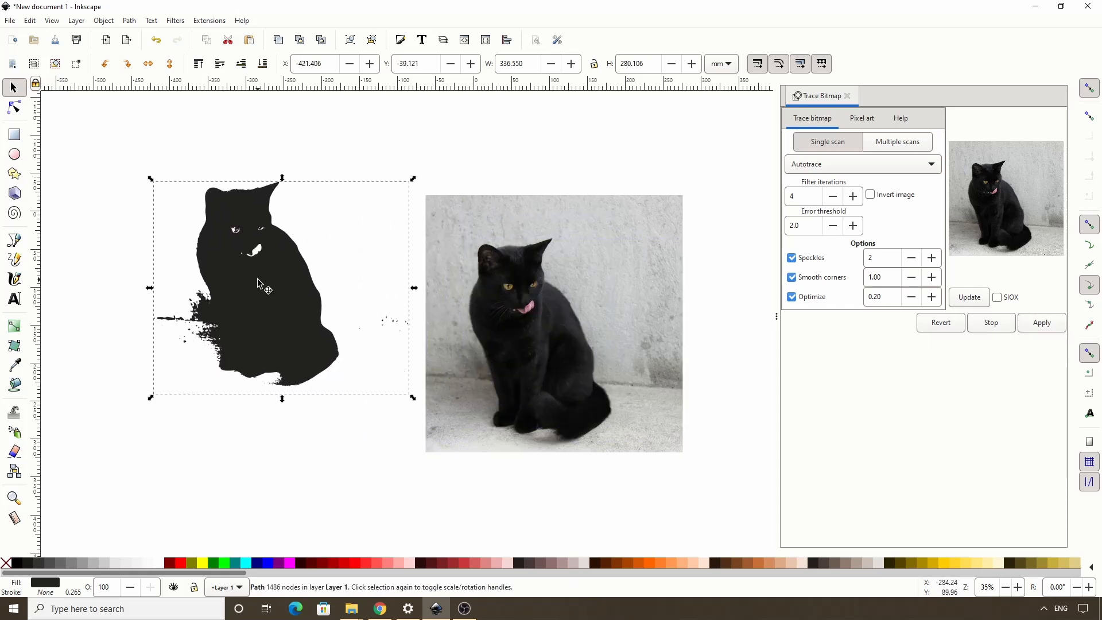
pyautogui.press('Delete')
pyautogui.click(537, 290)
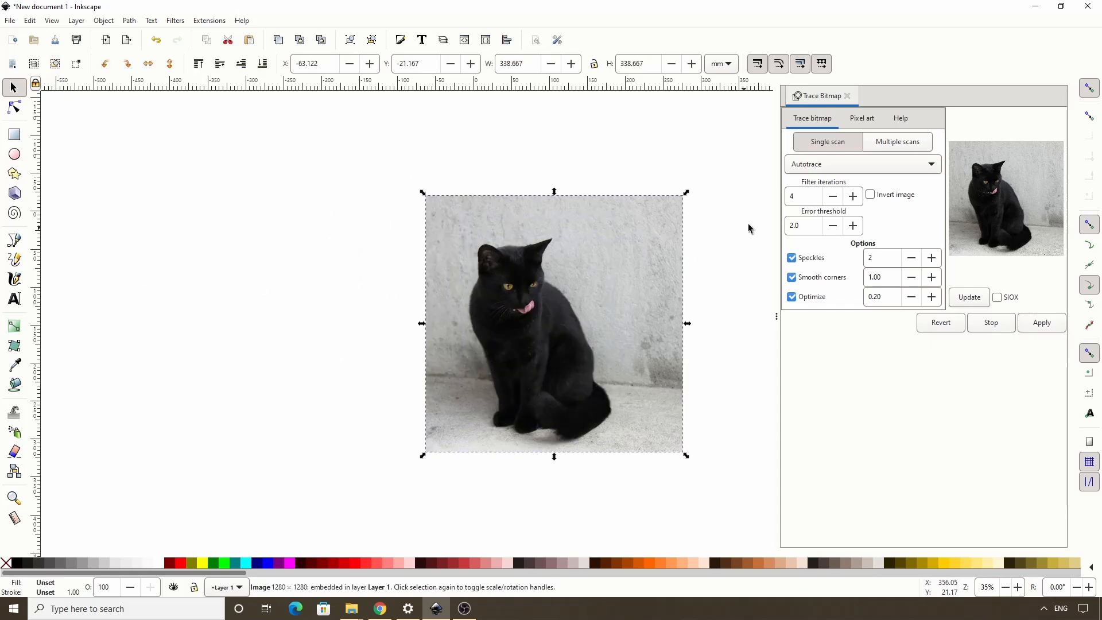
# - Retrace the photo with Autotrace at 10 filter iterations and a 3.1 error threshold, and delete the trace after moving it aside
pyautogui.click(802, 199)
pyautogui.click(813, 225)
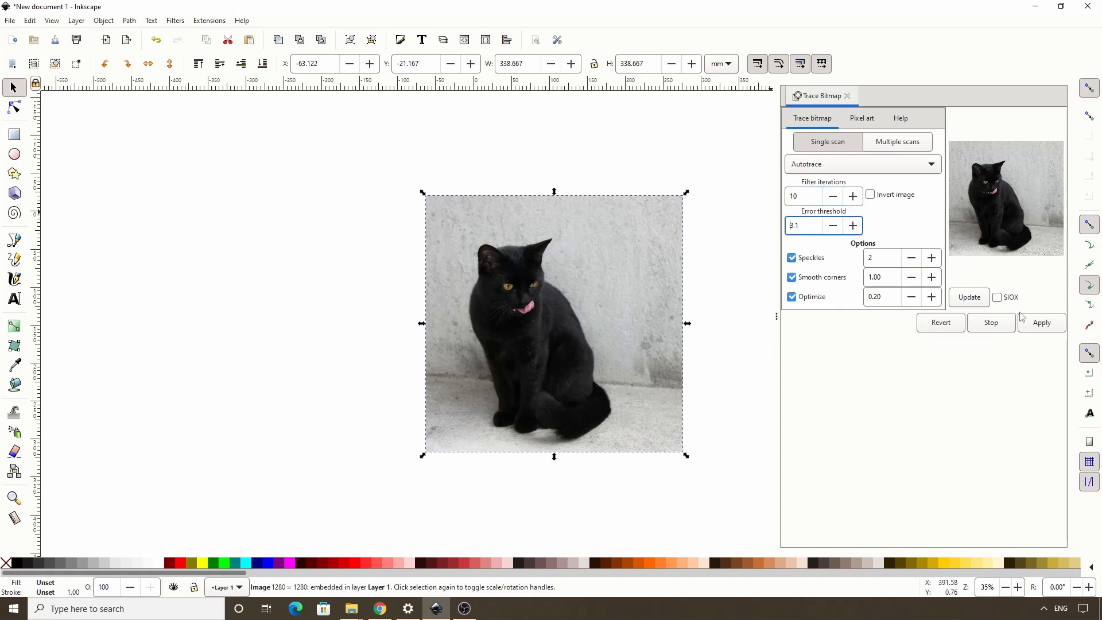
pyautogui.click(1041, 323)
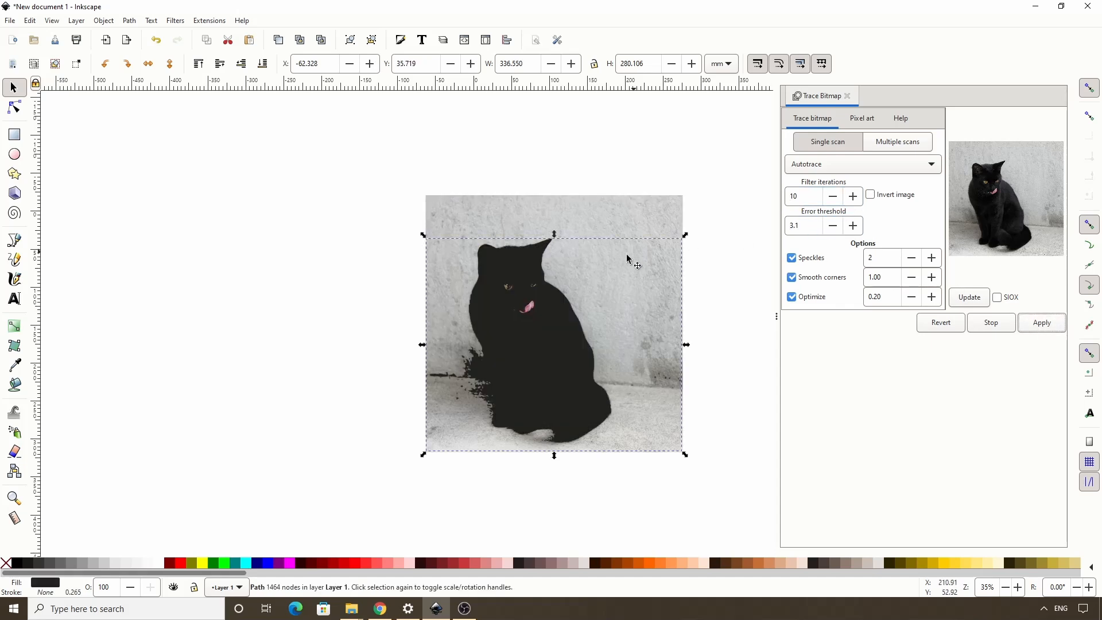
pyautogui.moveTo(519, 341); pyautogui.dragTo(340, 302)
pyautogui.press('Delete')
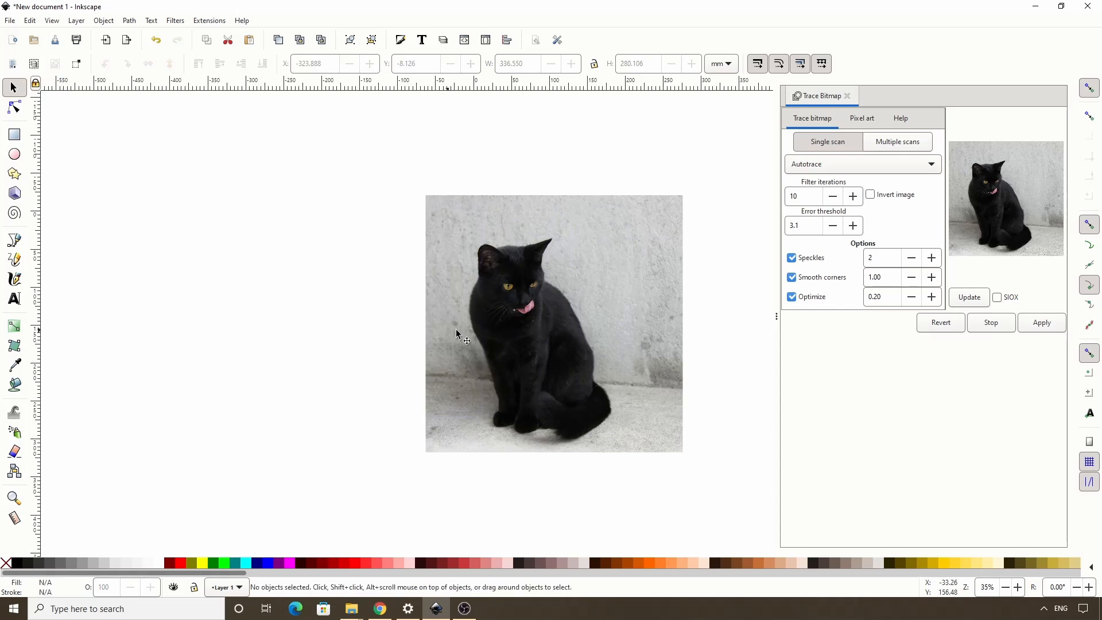
pyautogui.click(489, 325)
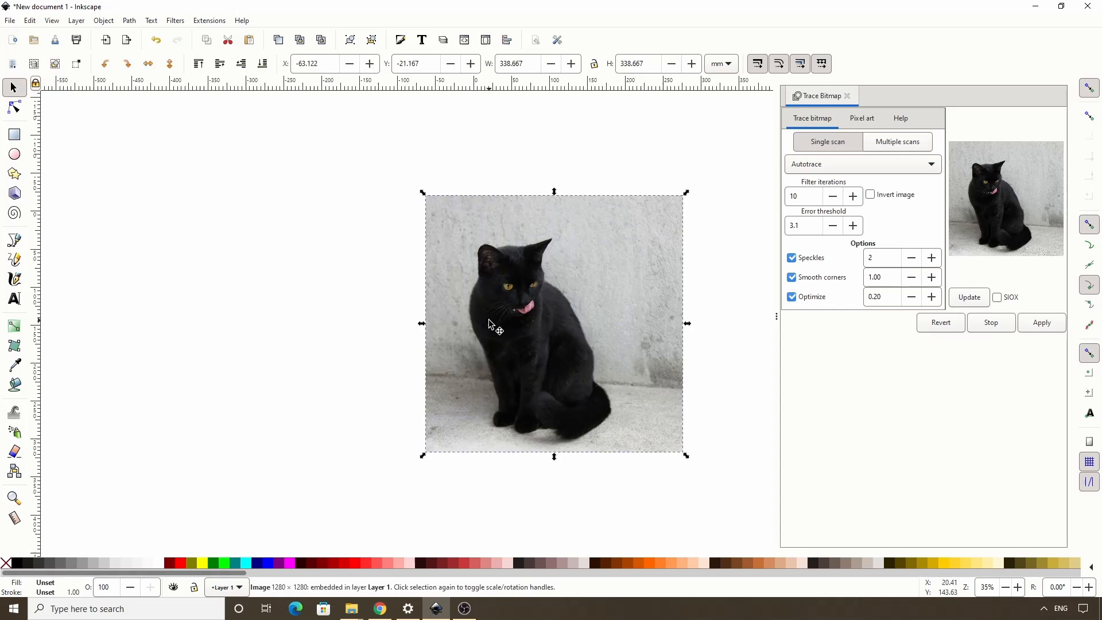
# - Trace the photo with Centerline tracing (autotrace), and delete the line trace after moving it off the photo, leaving the photo selected
pyautogui.click(887, 170)
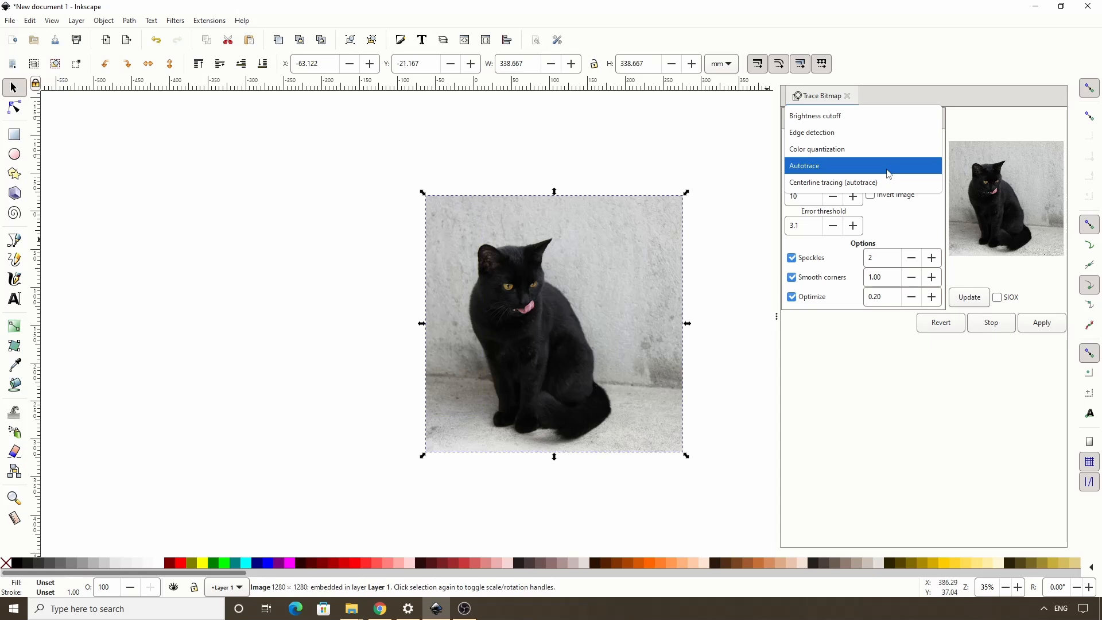
pyautogui.click(888, 183)
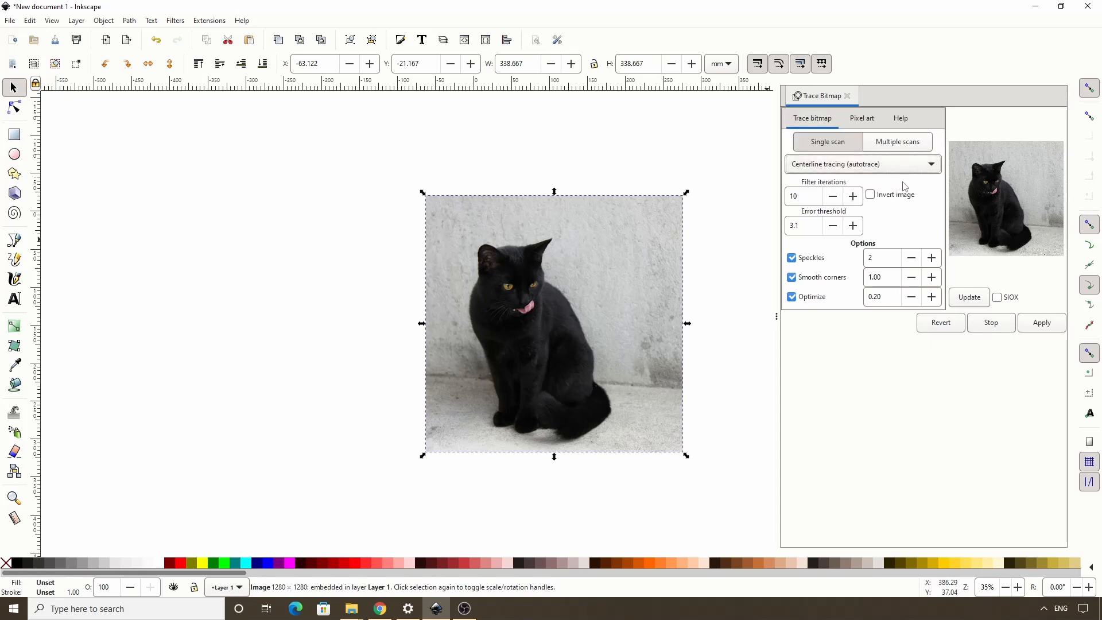
pyautogui.click(1027, 323)
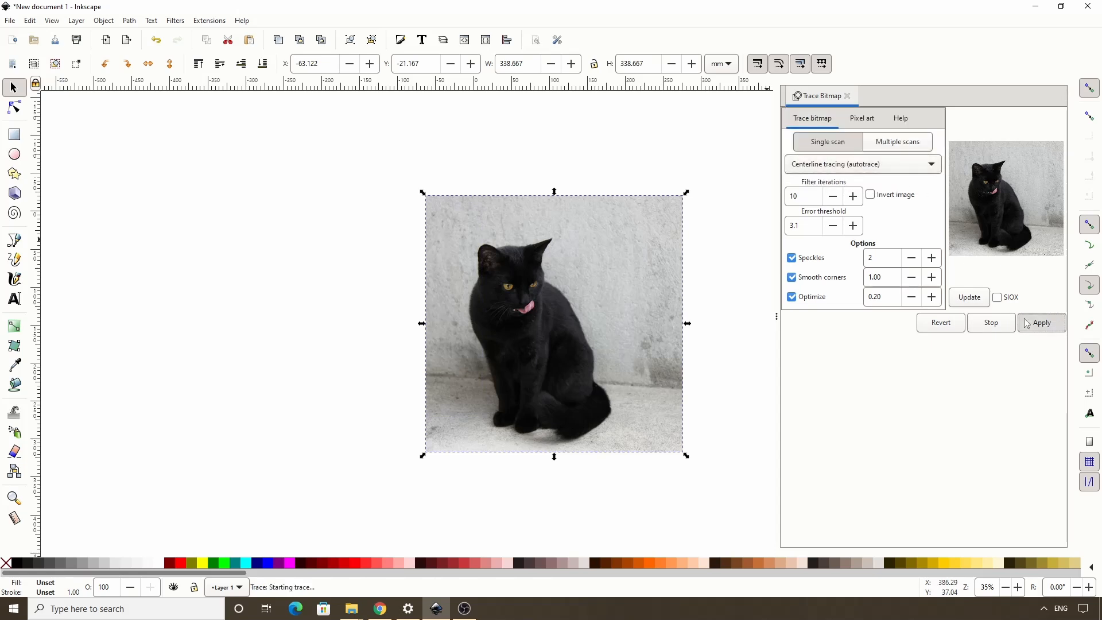
pyautogui.moveTo(523, 308)
pyautogui.mouseDown()
pyautogui.moveTo(373, 305)
pyautogui.moveTo(300, 265)
pyautogui.moveTo(315, 256)
pyautogui.mouseUp()
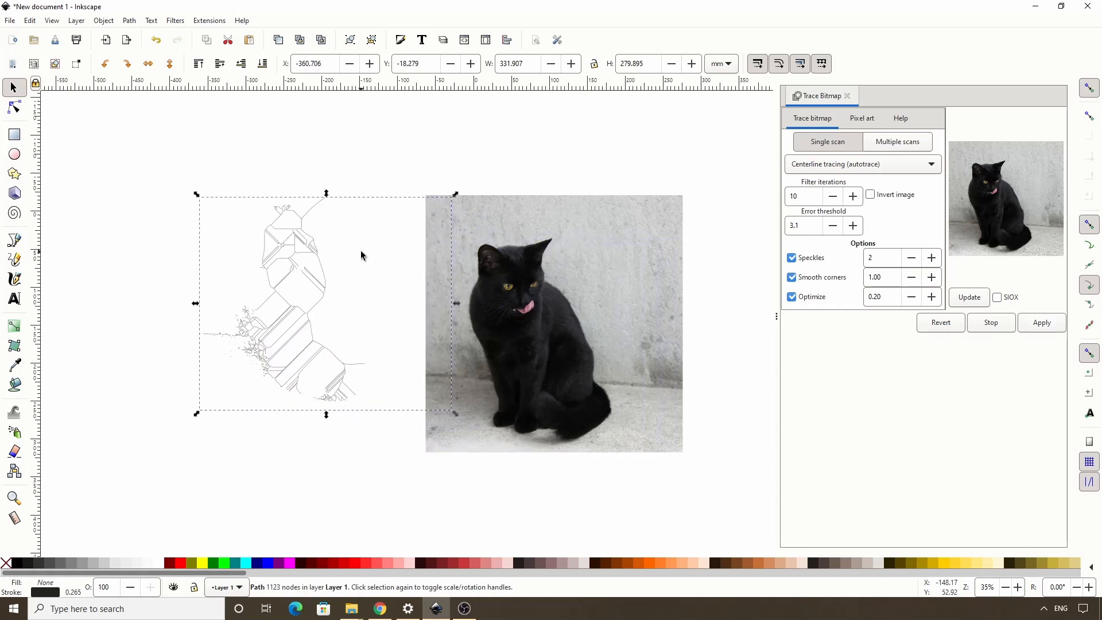
pyautogui.press('Delete')
pyautogui.click(637, 265)
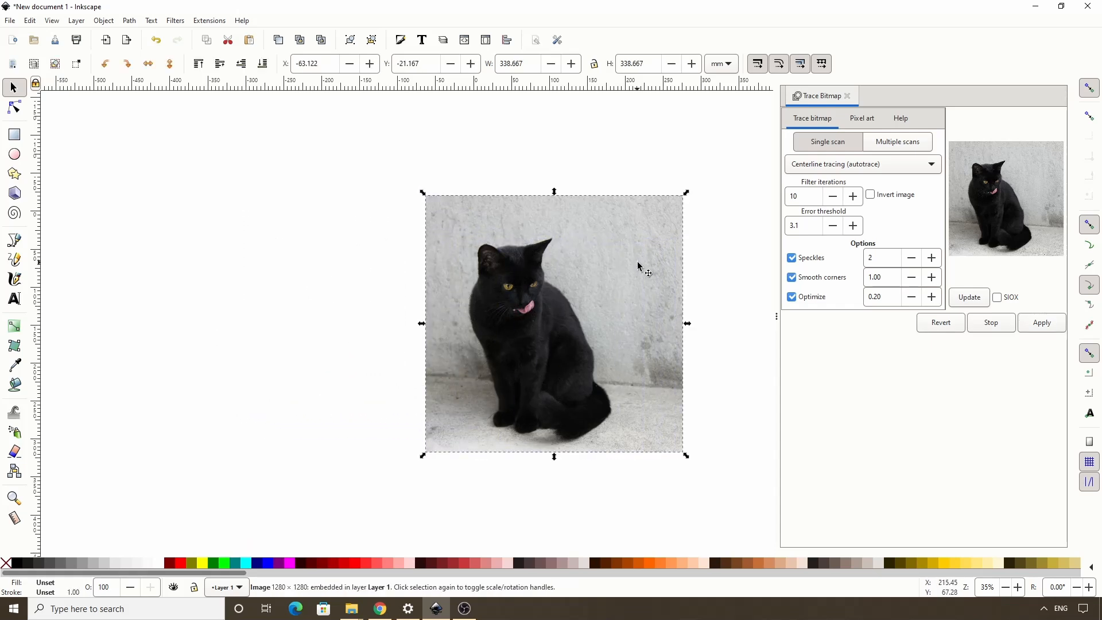
# - Revert the trace settings, trace the photo with multiple scans using Brightness steps and 8 scans, and move the result beside the photo
pyautogui.click(923, 323)
pyautogui.click(900, 146)
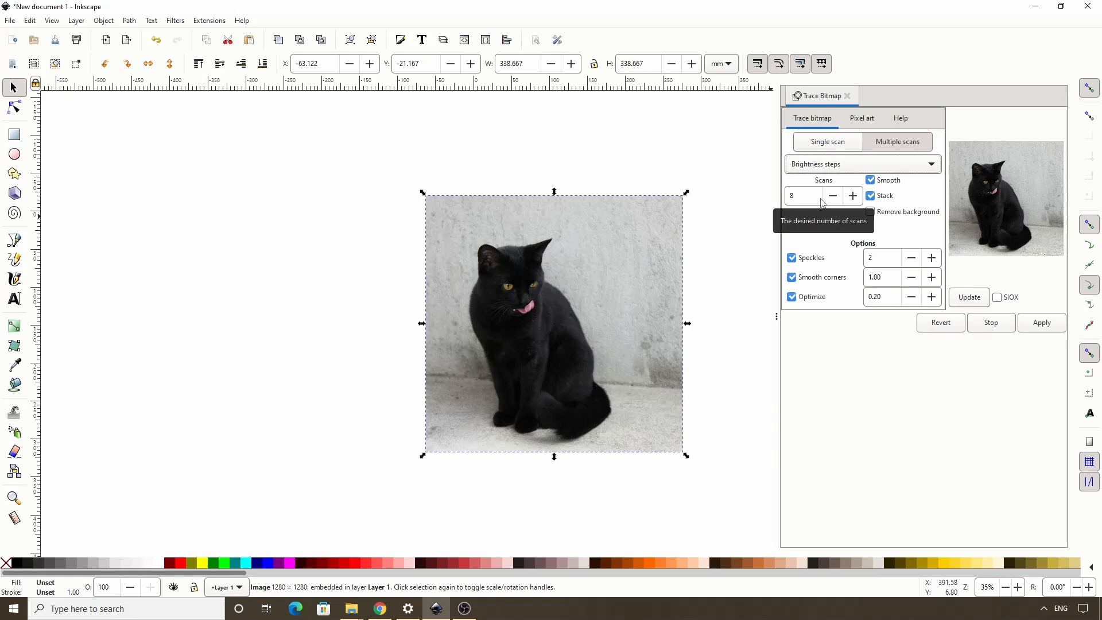
pyautogui.click(842, 165)
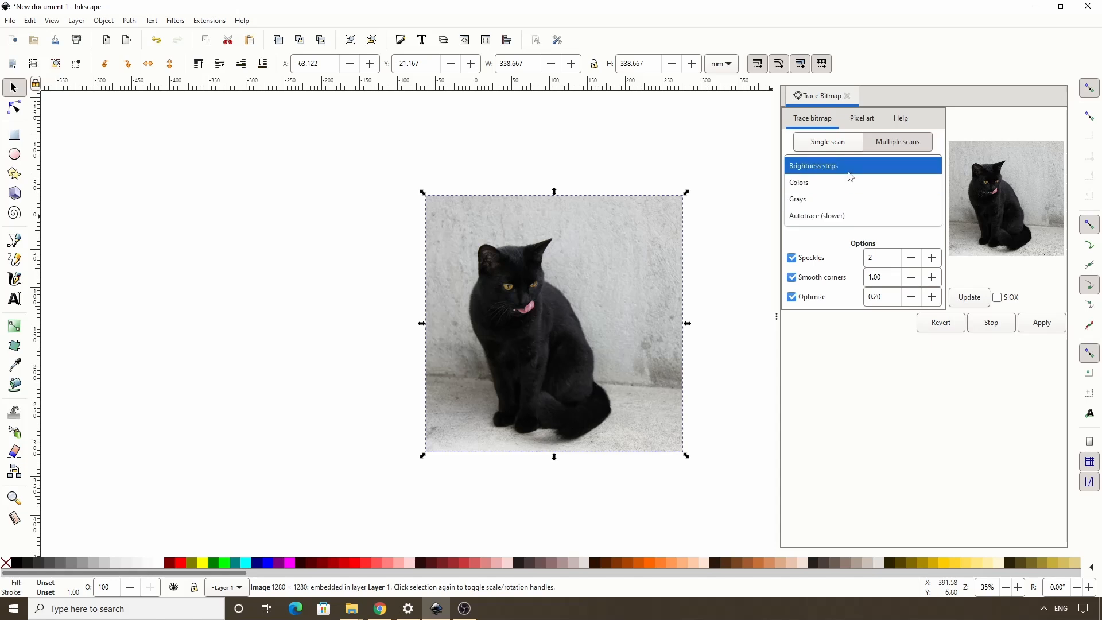
pyautogui.click(850, 172)
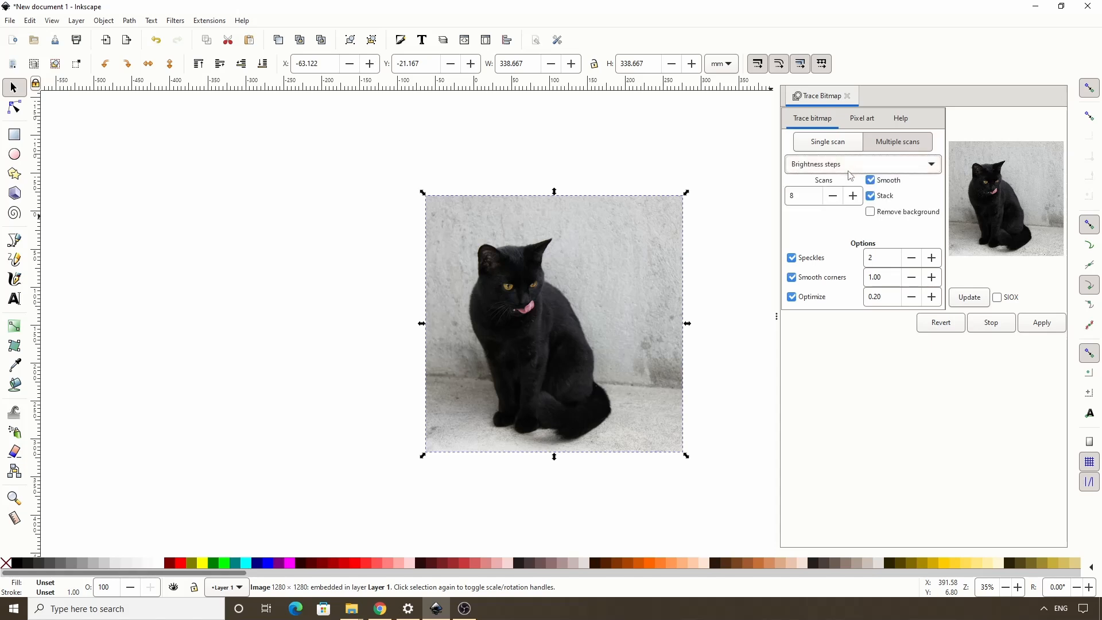
pyautogui.click(1042, 324)
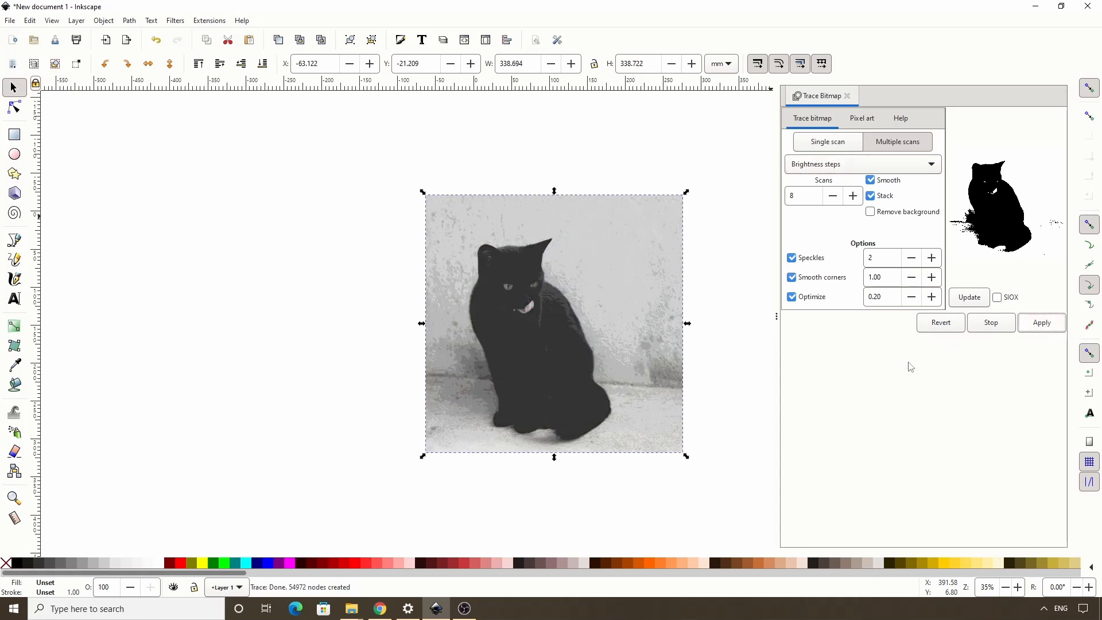
pyautogui.moveTo(458, 368); pyautogui.dragTo(276, 329)
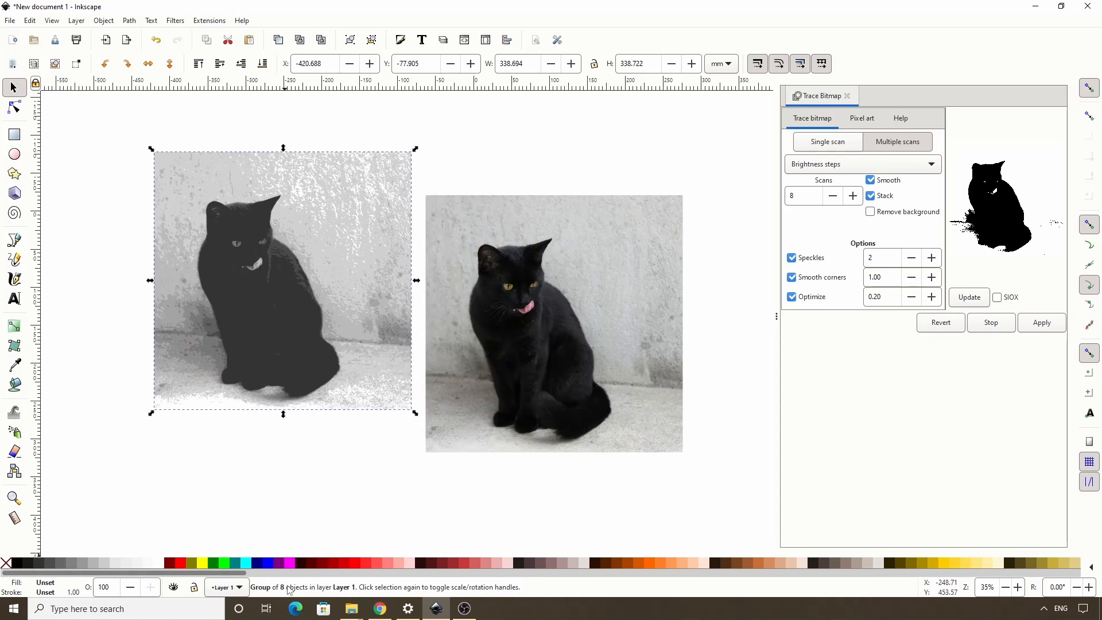
# - Enter the traced group and pull its two darkest cat silhouette layers apart to inspect the stacked scans
pyautogui.doubleClick(277, 361)
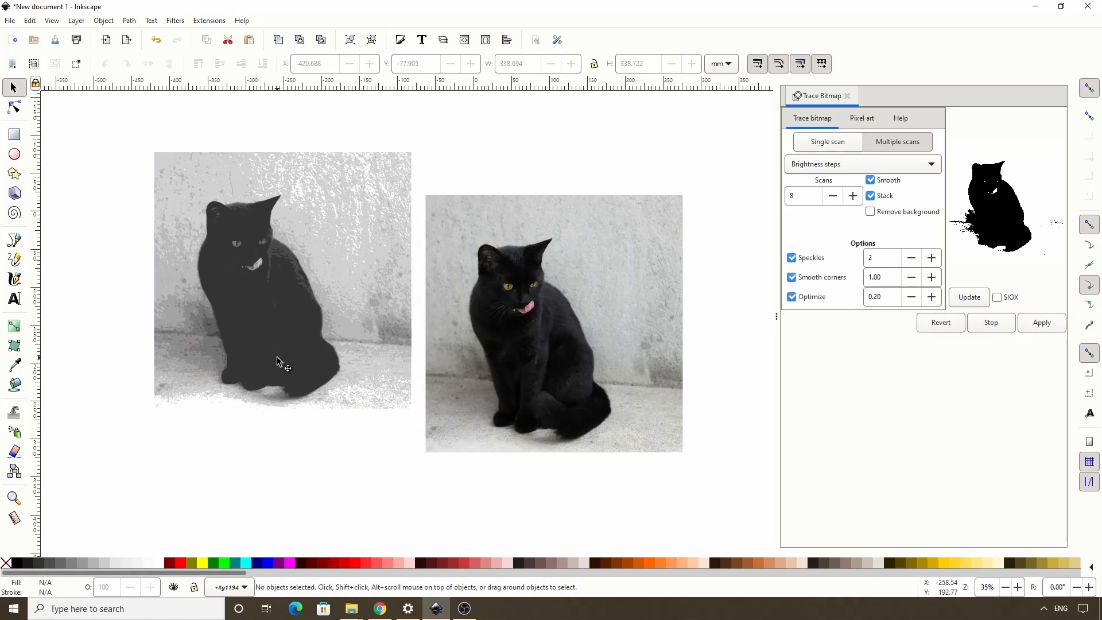
pyautogui.click(277, 359)
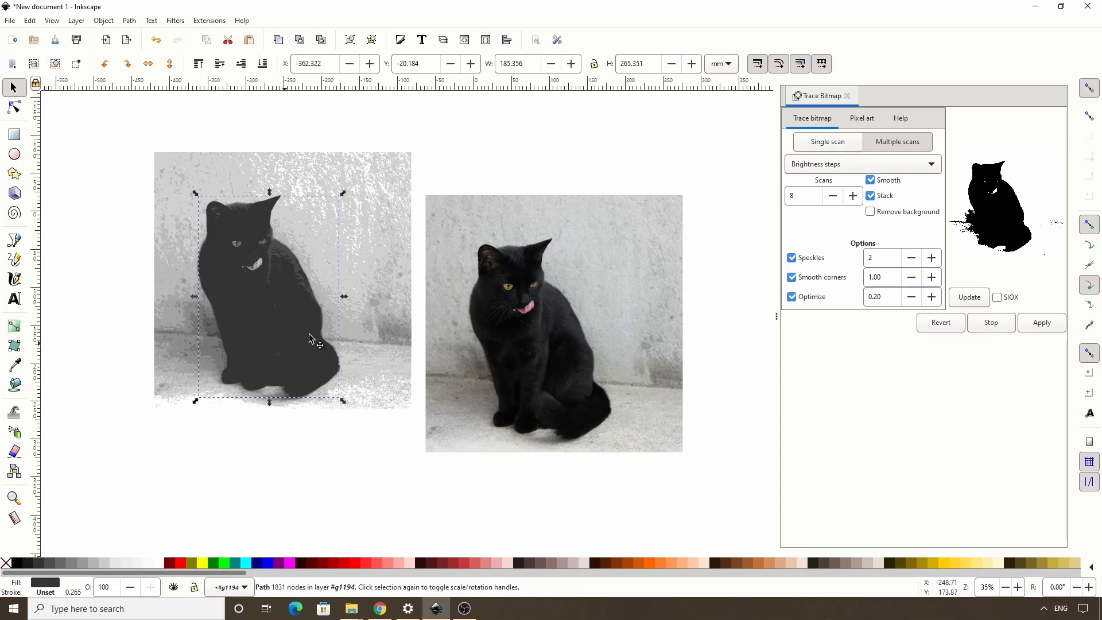
pyautogui.moveTo(314, 338); pyautogui.dragTo(172, 427)
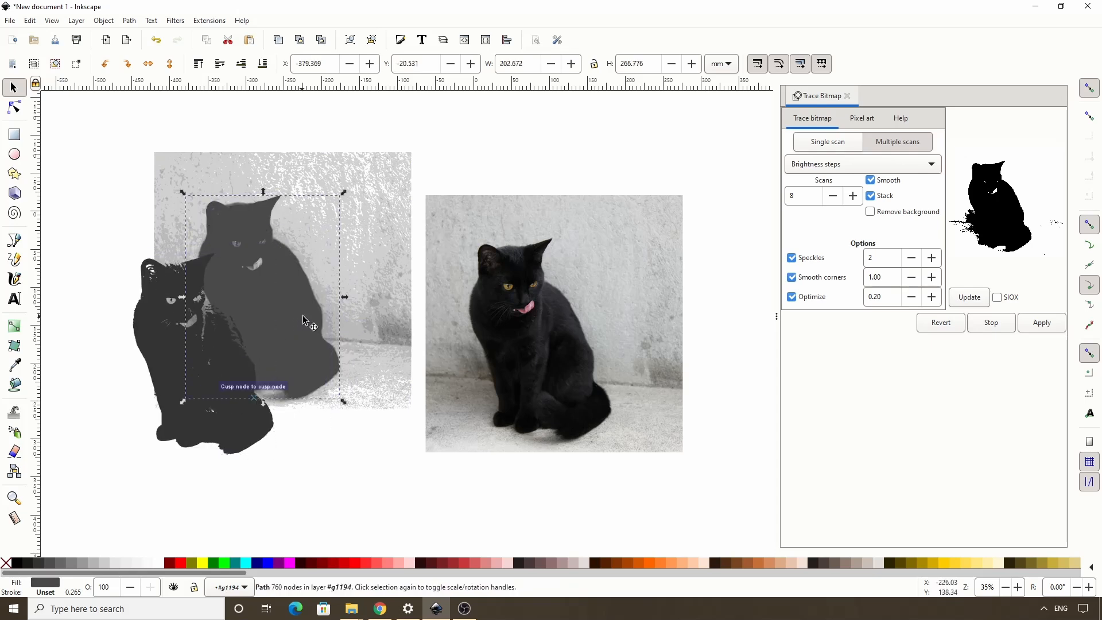
pyautogui.moveTo(321, 306)
pyautogui.mouseDown()
pyautogui.moveTo(350, 259)
pyautogui.moveTo(396, 227)
pyautogui.mouseUp()
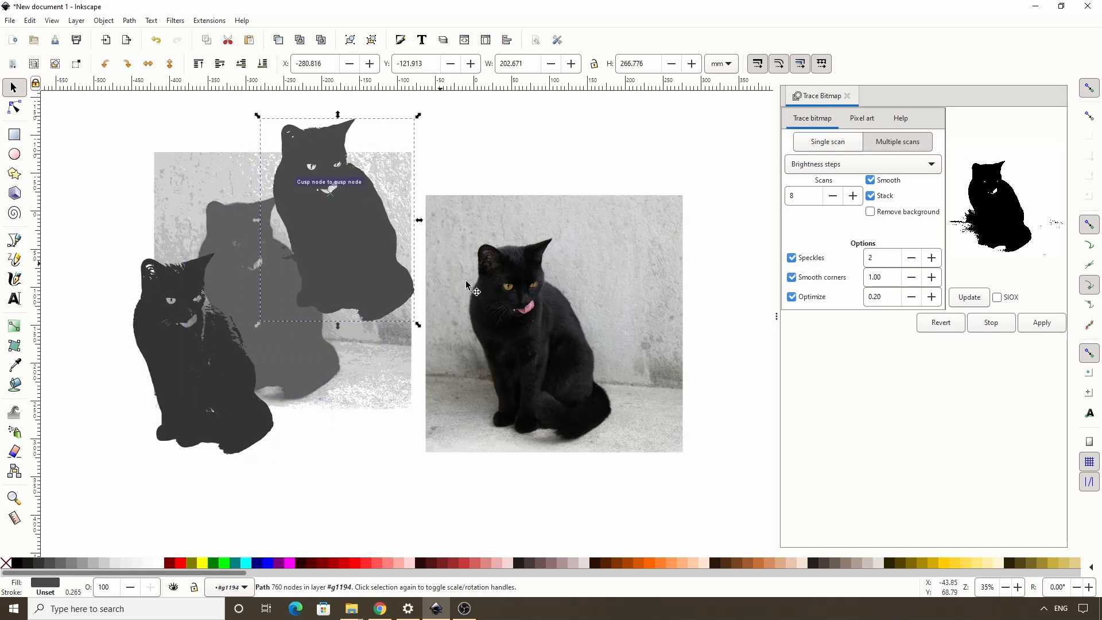
# - Leave the traced group, delete the whole Brightness steps trace and reselect the cat photo
pyautogui.click(576, 351)
pyautogui.click(261, 294)
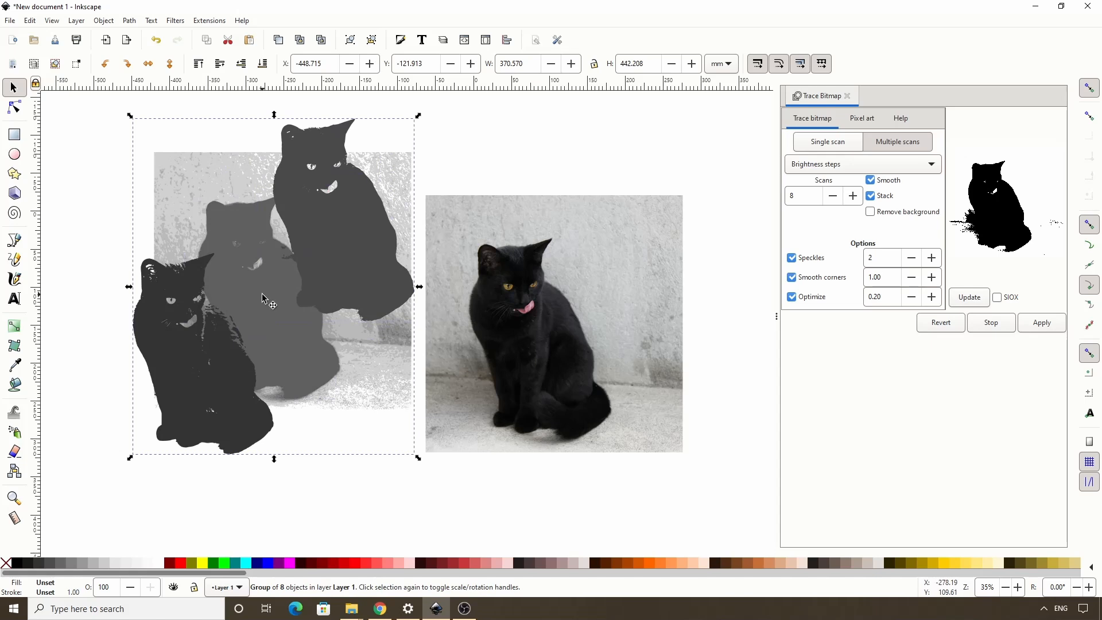
pyautogui.press('Delete')
pyautogui.click(517, 297)
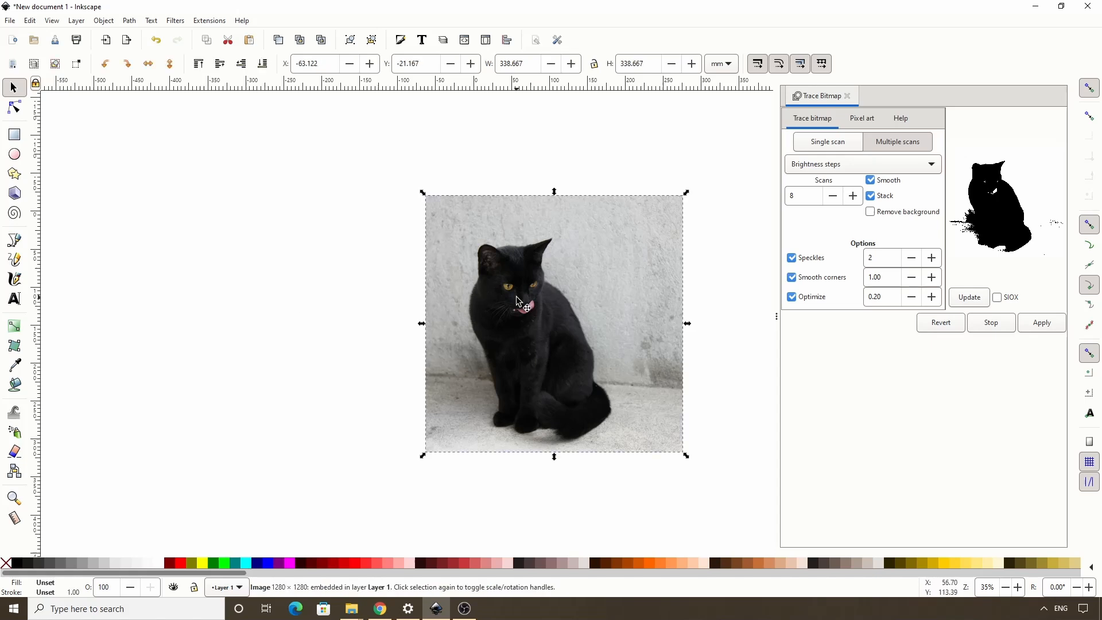
# - Trace the photo with multiple scans in Colors mode using 8 scans, and delete the result after moving it beside the photo
pyautogui.click(869, 168)
pyautogui.click(869, 184)
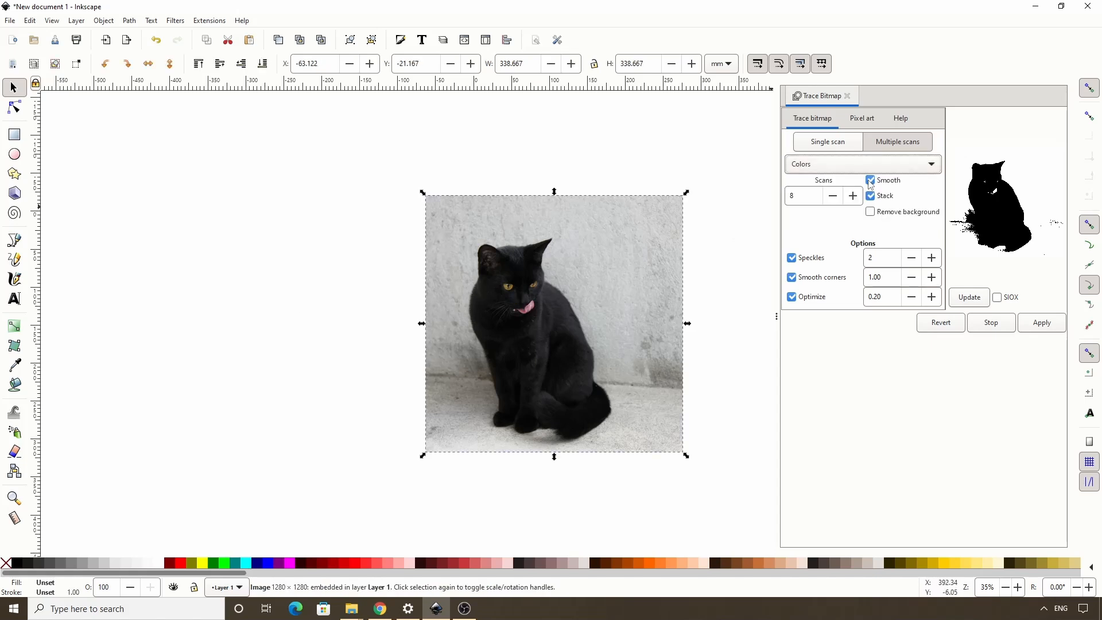
pyautogui.click(1044, 322)
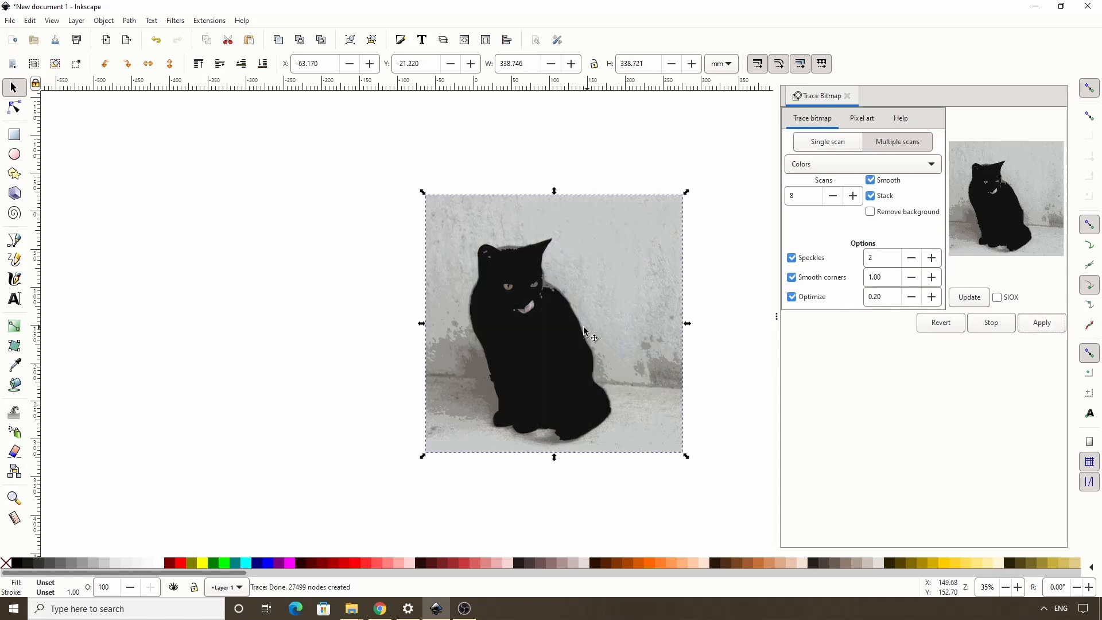
pyautogui.moveTo(514, 337)
pyautogui.mouseDown()
pyautogui.moveTo(391, 337)
pyautogui.moveTo(279, 309)
pyautogui.mouseUp()
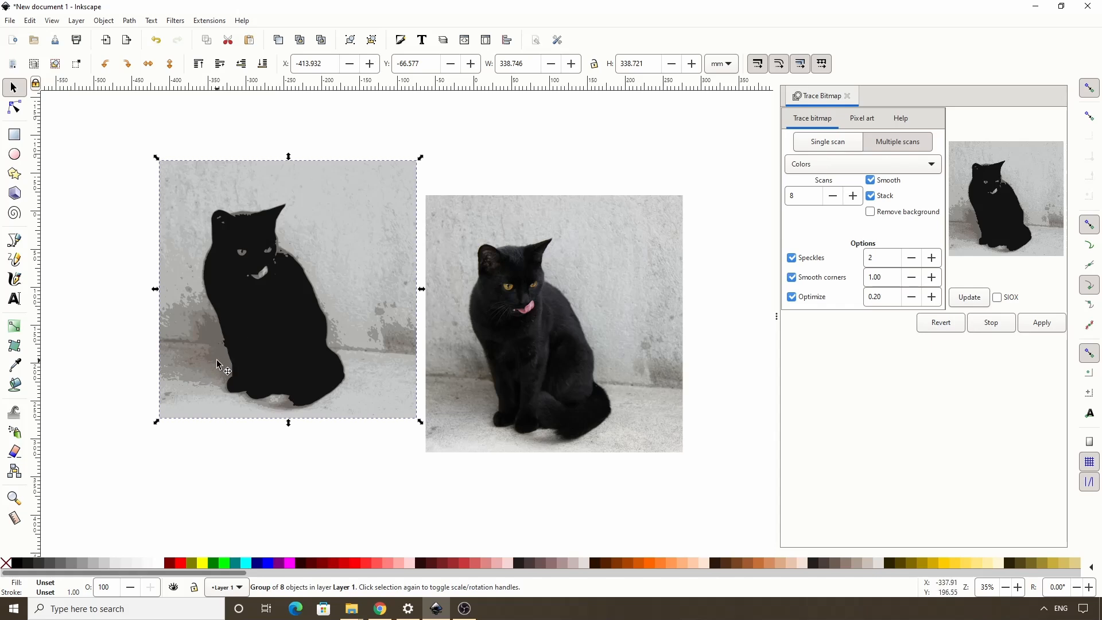
pyautogui.press('Delete')
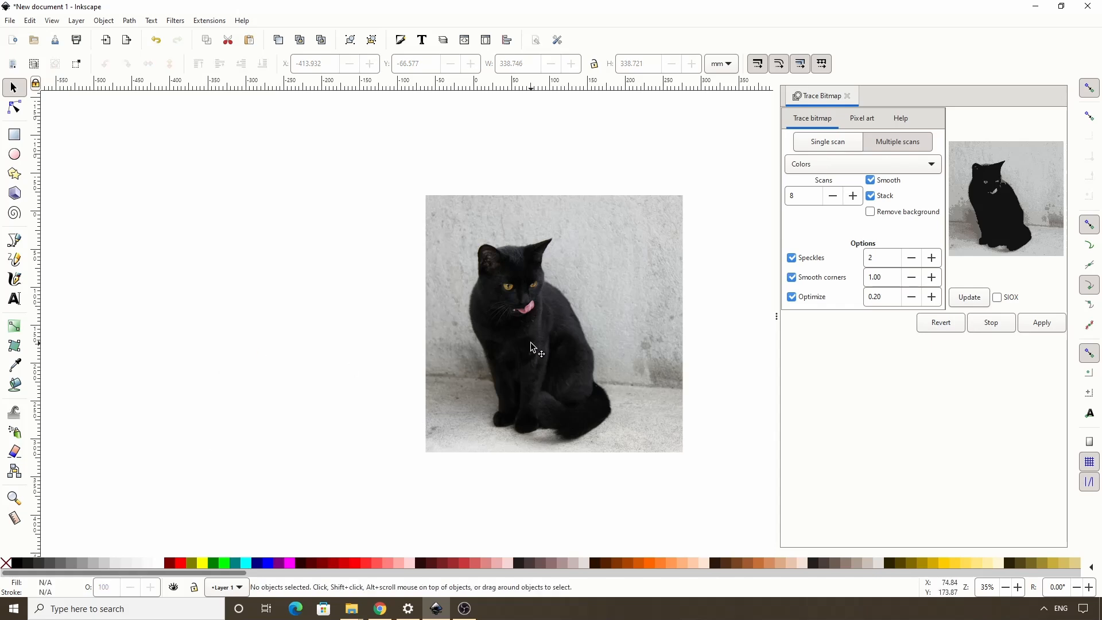
pyautogui.click(607, 315)
# - Trace the photo with multiple scans in Grays mode using 8 scans, and delete the result after moving it off the photo
pyautogui.click(831, 165)
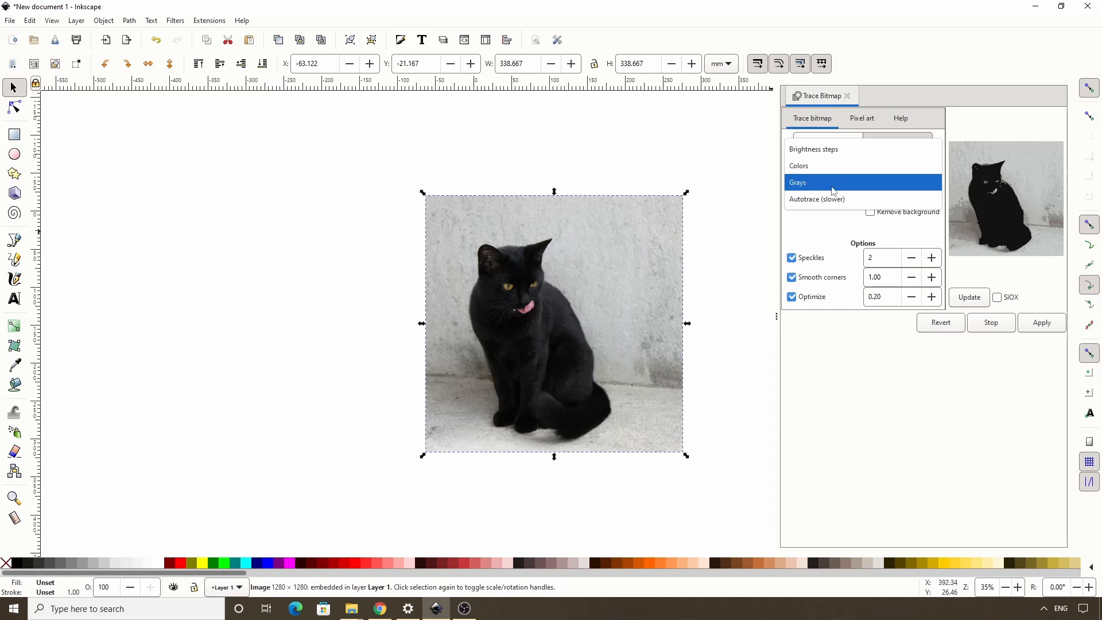
pyautogui.click(832, 183)
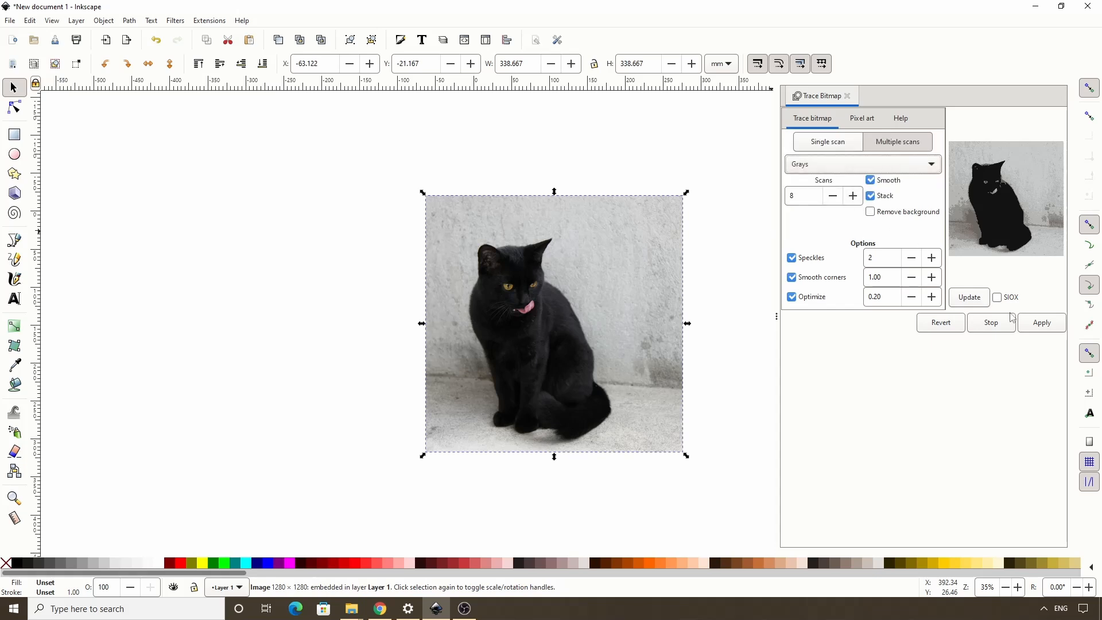
pyautogui.click(1035, 323)
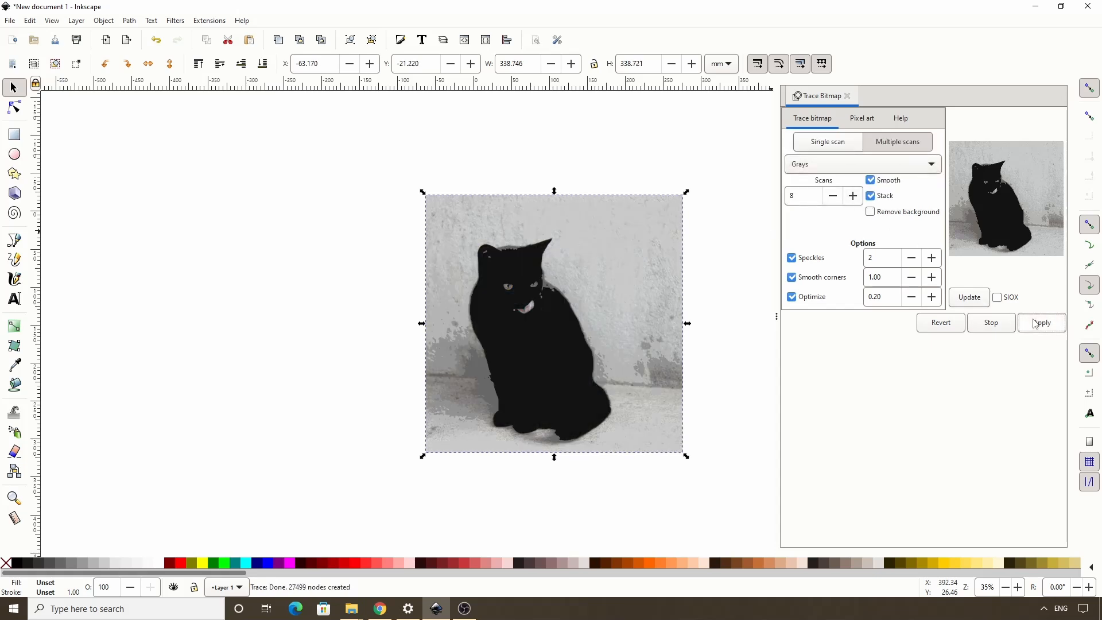
pyautogui.moveTo(529, 345); pyautogui.dragTo(267, 296)
pyautogui.press('Delete')
pyautogui.click(524, 297)
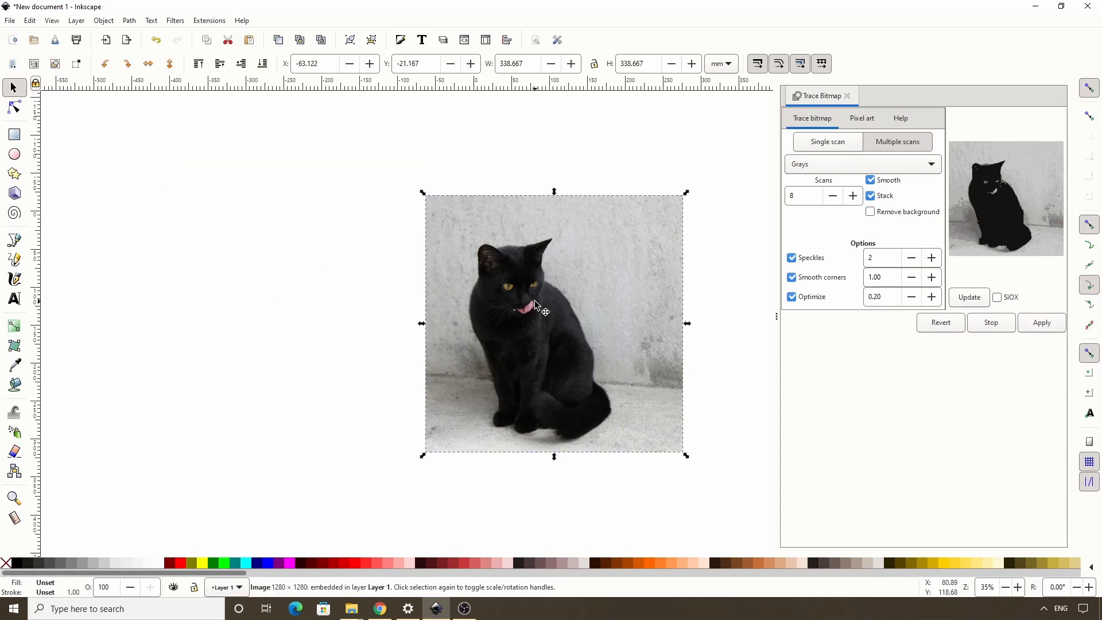
# - Switch the multiple-scan detection mode to Autotrace (slower) and back to Grays
pyautogui.click(842, 162)
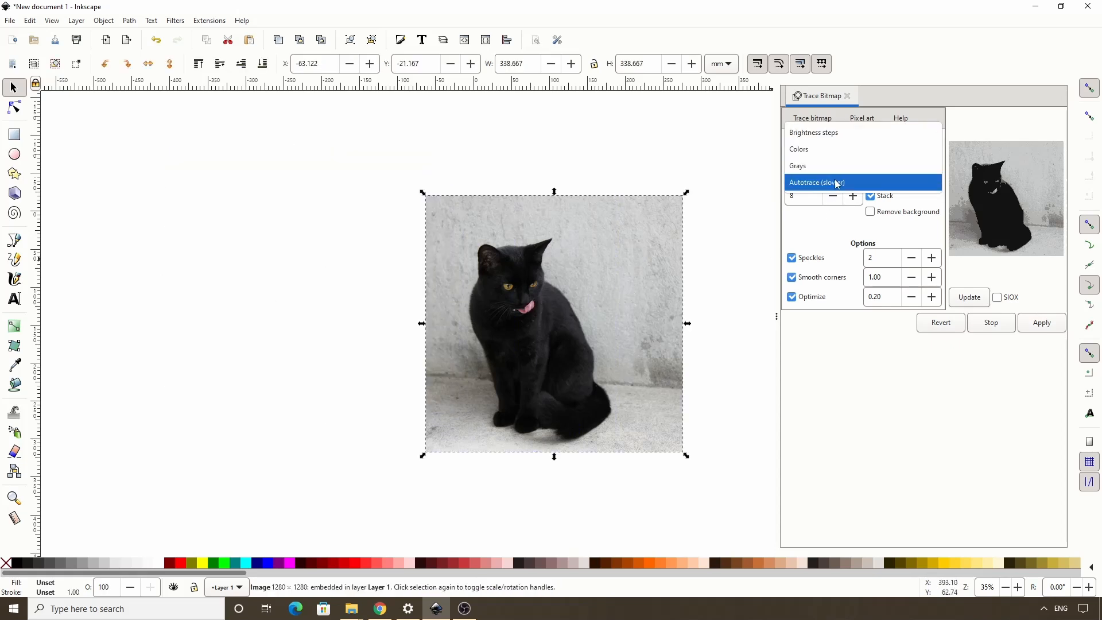
pyautogui.click(837, 182)
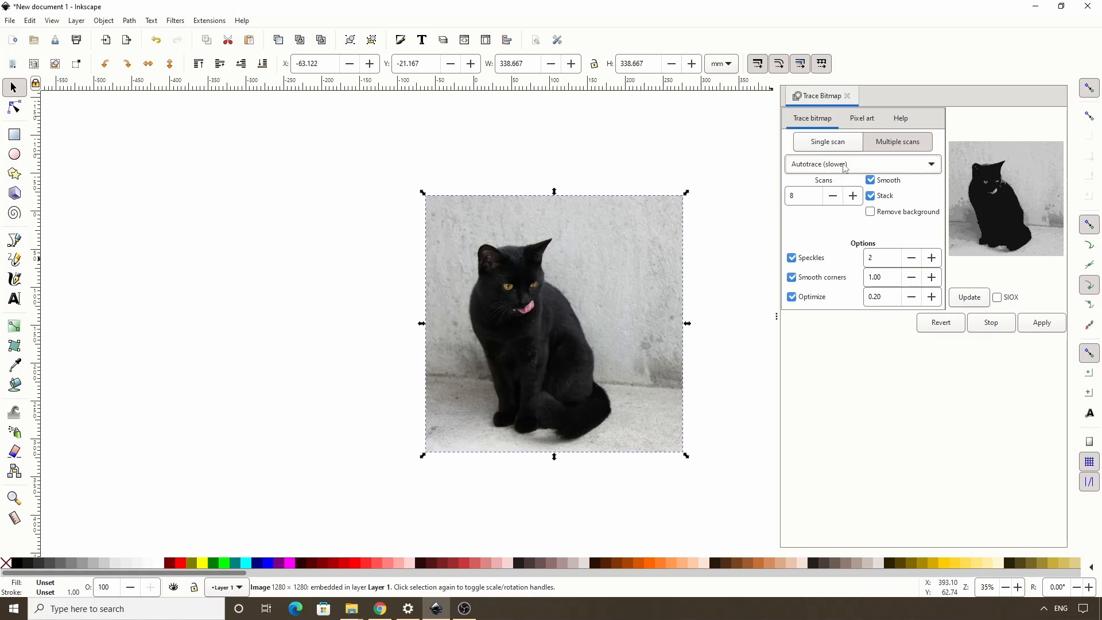
pyautogui.click(841, 164)
pyautogui.click(837, 148)
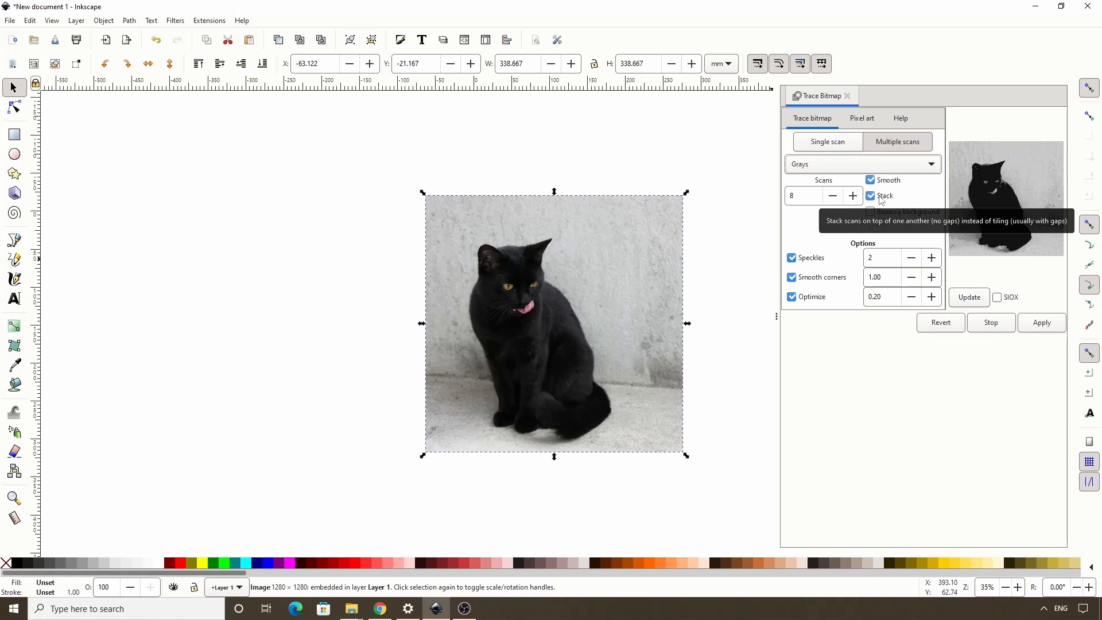
# - Trace the photo with multiple scans in Grays mode with Stack enabled, and move the result beside the photo
pyautogui.click(1034, 324)
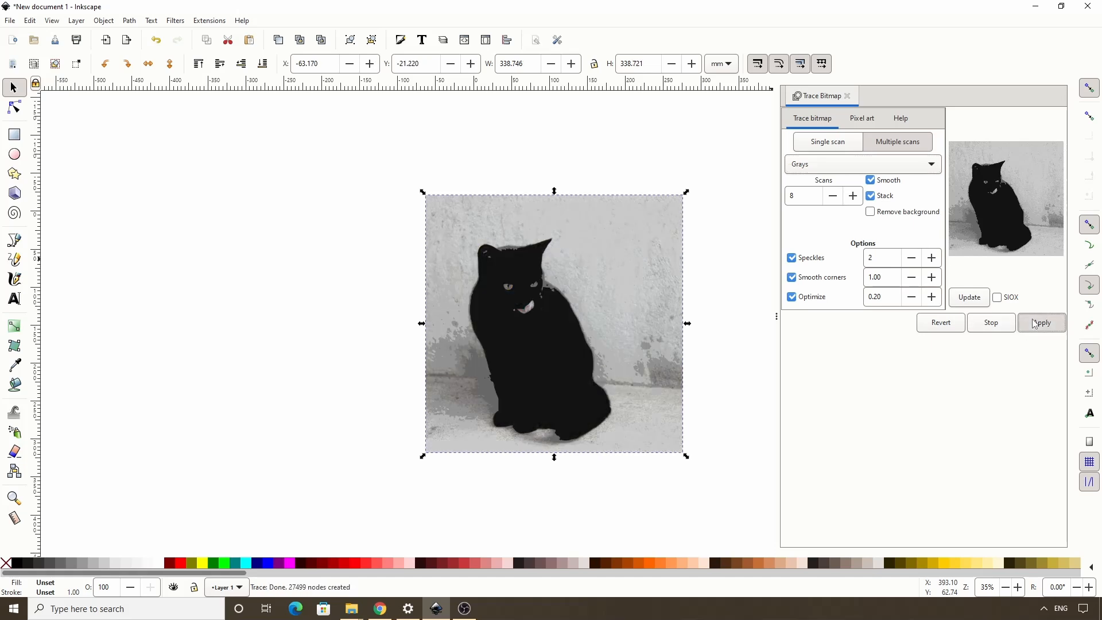
pyautogui.moveTo(563, 342)
pyautogui.mouseDown()
pyautogui.moveTo(484, 314)
pyautogui.moveTo(303, 300)
pyautogui.moveTo(276, 265)
pyautogui.moveTo(208, 356)
pyautogui.mouseUp()
pyautogui.press('Escape')
# - Spread the stacked gray layers inside the traced group apart to inspect each one
pyautogui.moveTo(287, 277)
pyautogui.mouseDown()
pyautogui.moveTo(329, 354)
pyautogui.moveTo(373, 365)
pyautogui.mouseUp()
pyautogui.moveTo(261, 213)
pyautogui.mouseDown()
pyautogui.moveTo(287, 185)
pyautogui.moveTo(210, 167)
pyautogui.mouseUp()
pyautogui.click(315, 170)
pyautogui.moveTo(315, 172); pyautogui.dragTo(414, 155)
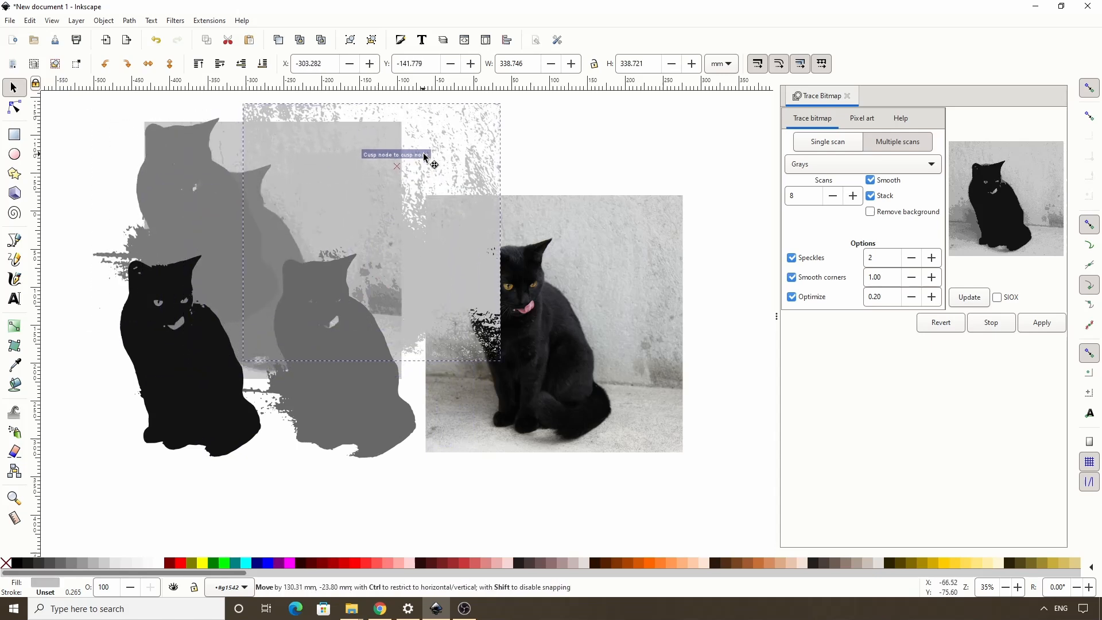
pyautogui.click(230, 151)
pyautogui.moveTo(196, 141); pyautogui.dragTo(160, 132)
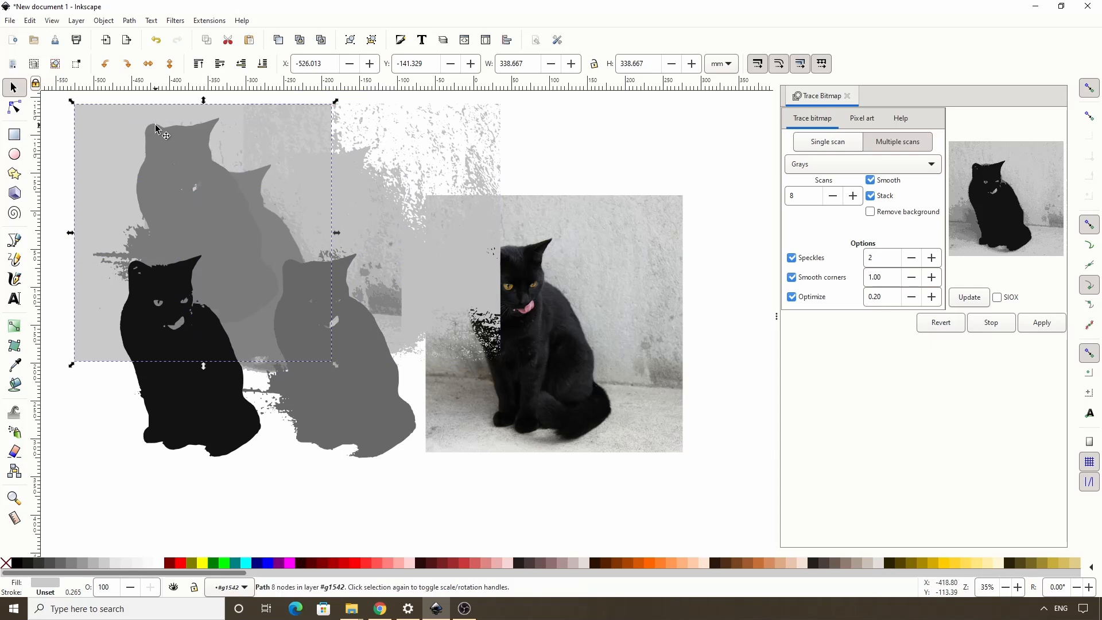
# - Leave the traced group and delete the whole stacked Grays trace
pyautogui.click(508, 305)
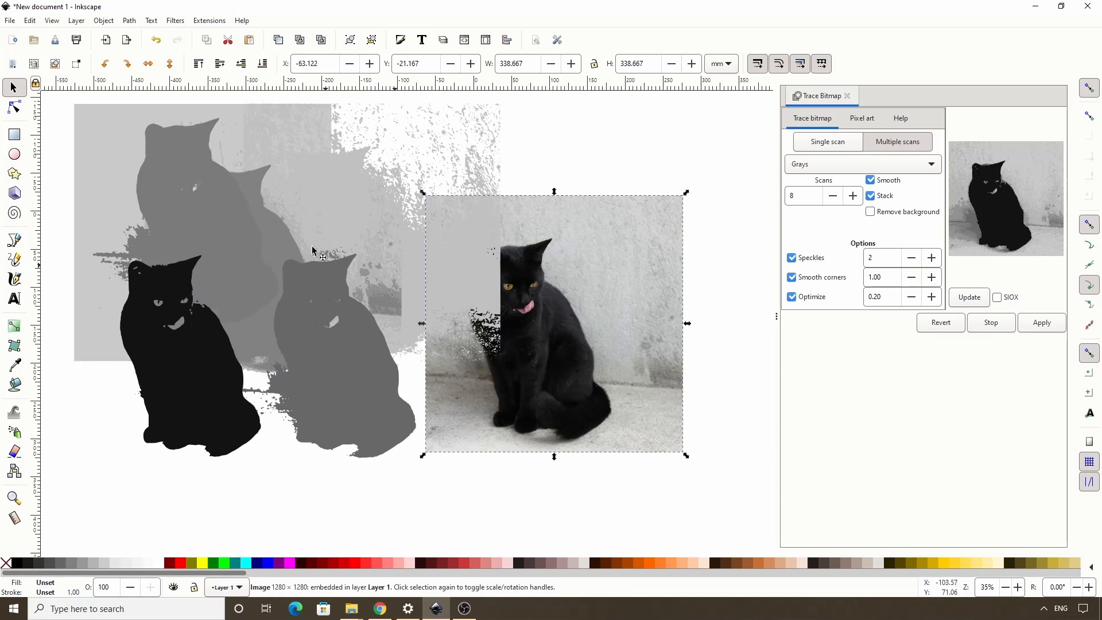
pyautogui.click(300, 246)
pyautogui.press('Delete')
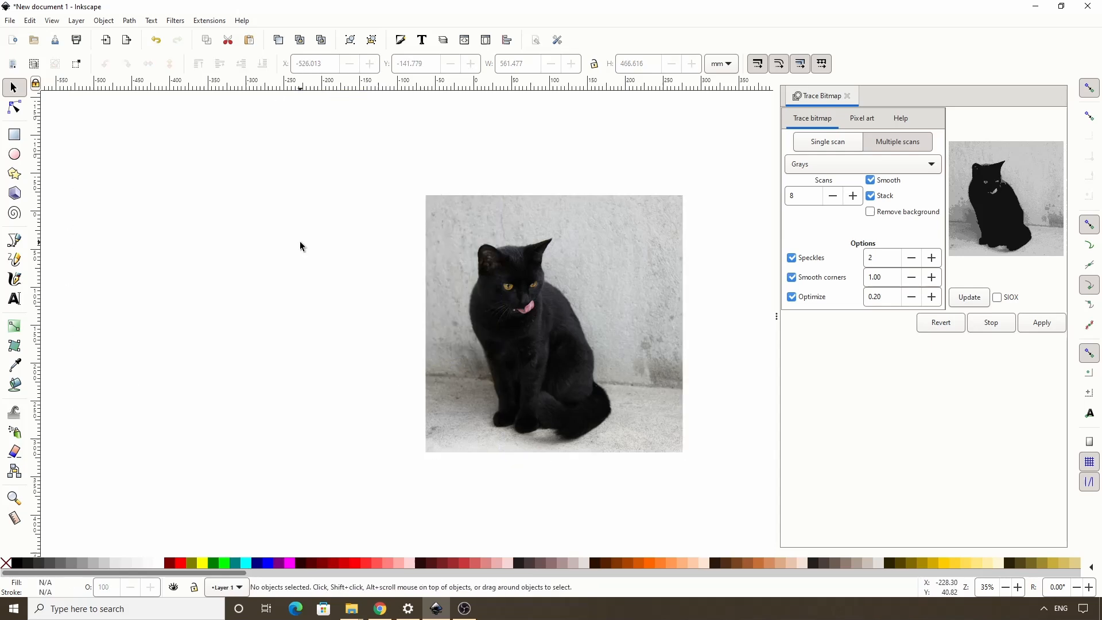
# - Trace the photo in Grays mode with Stack disabled, and delete the result after moving it aside
pyautogui.click(594, 290)
pyautogui.click(870, 196)
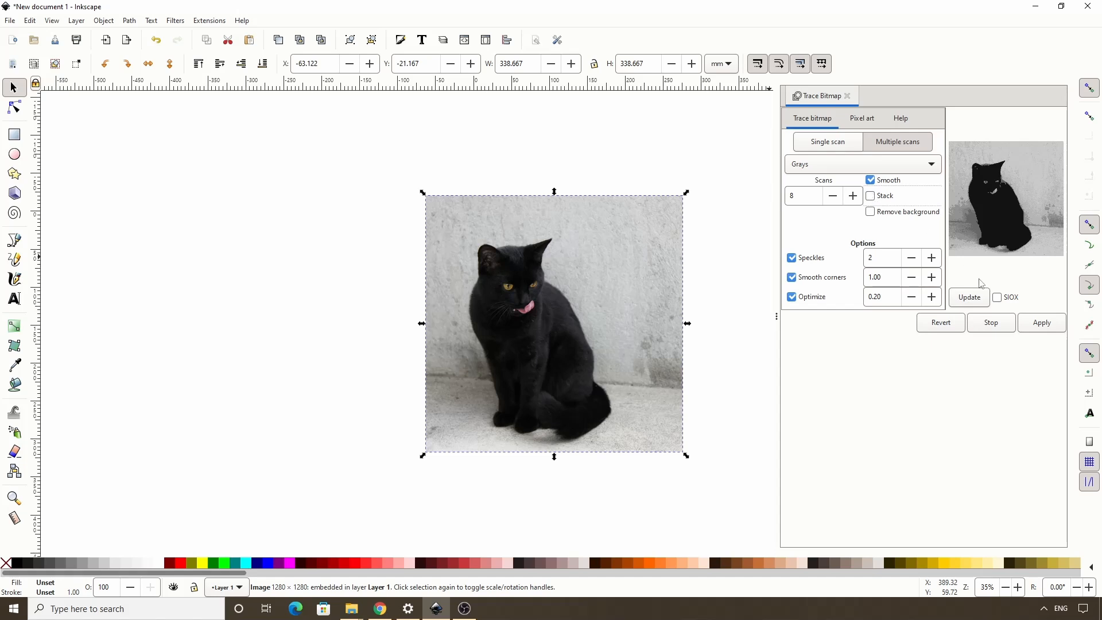
pyautogui.click(1034, 325)
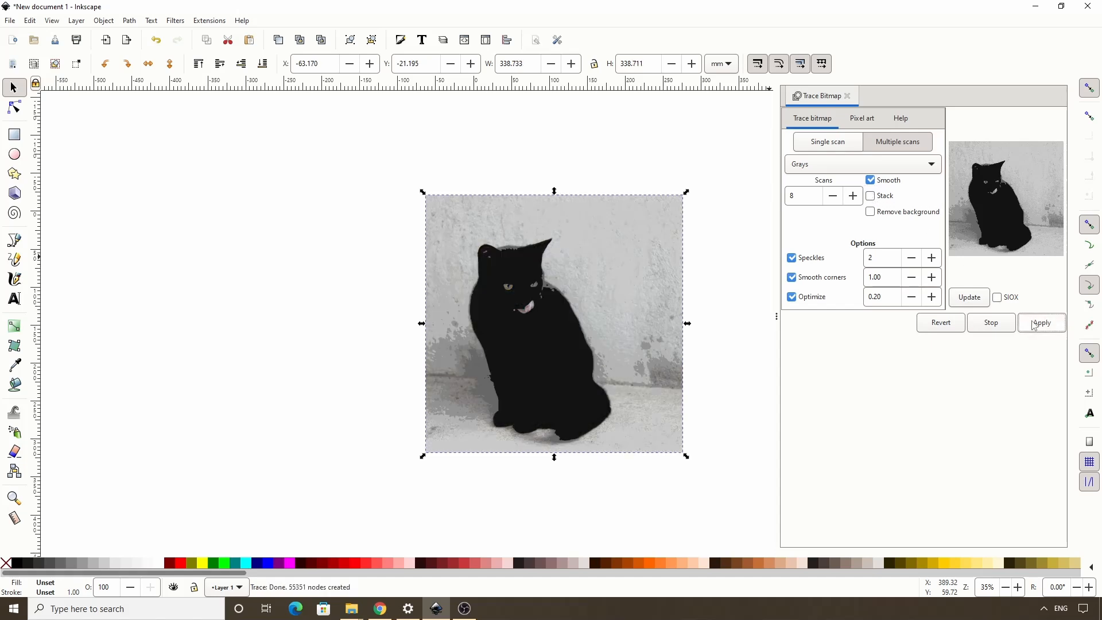
pyautogui.moveTo(562, 350)
pyautogui.mouseDown()
pyautogui.moveTo(516, 368)
pyautogui.moveTo(478, 342)
pyautogui.moveTo(452, 341)
pyautogui.mouseUp()
pyautogui.press('Delete')
# - Trace the photo in Grays mode with Stack and Remove background enabled, then delete the result after moving it beside the photo
pyautogui.click(521, 329)
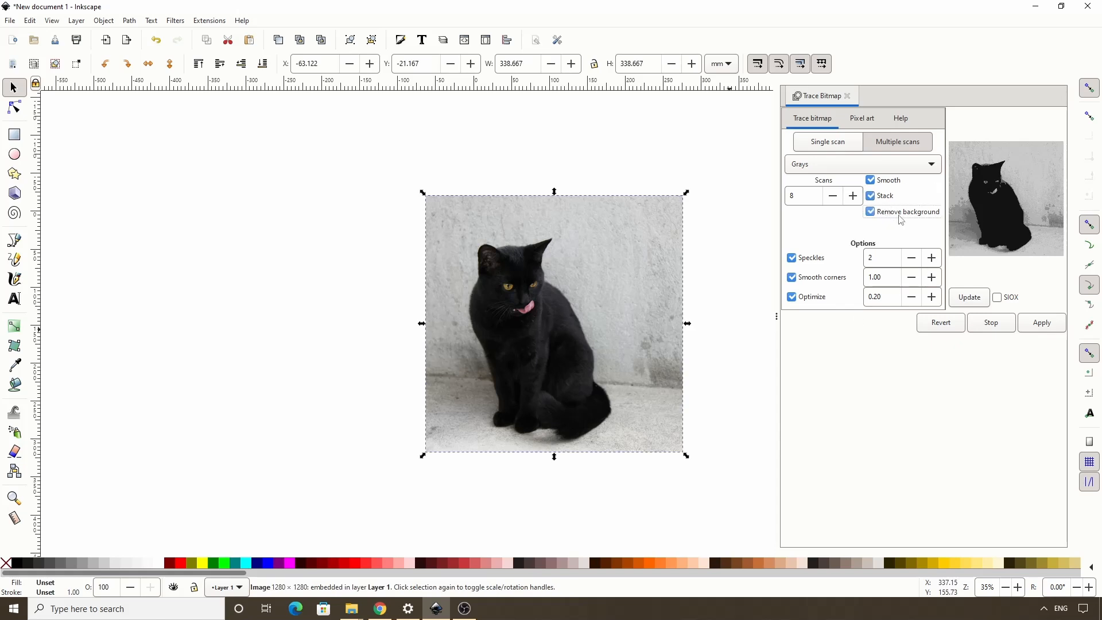
pyautogui.click(1042, 332)
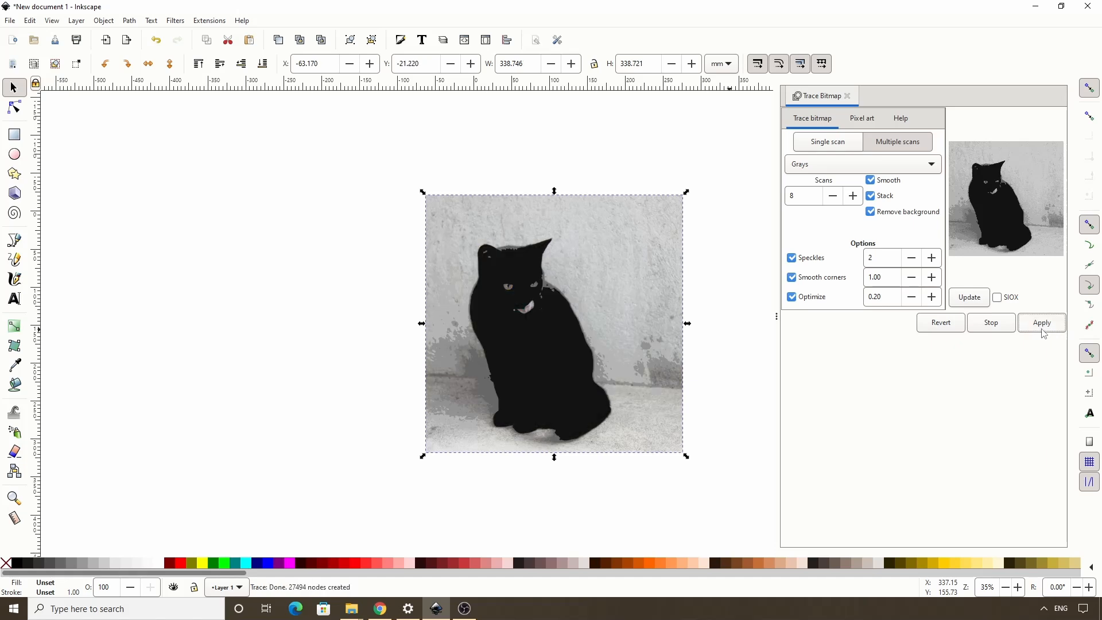
pyautogui.click(546, 344)
pyautogui.moveTo(546, 344); pyautogui.dragTo(239, 287)
pyautogui.moveTo(291, 240); pyautogui.dragTo(291, 239)
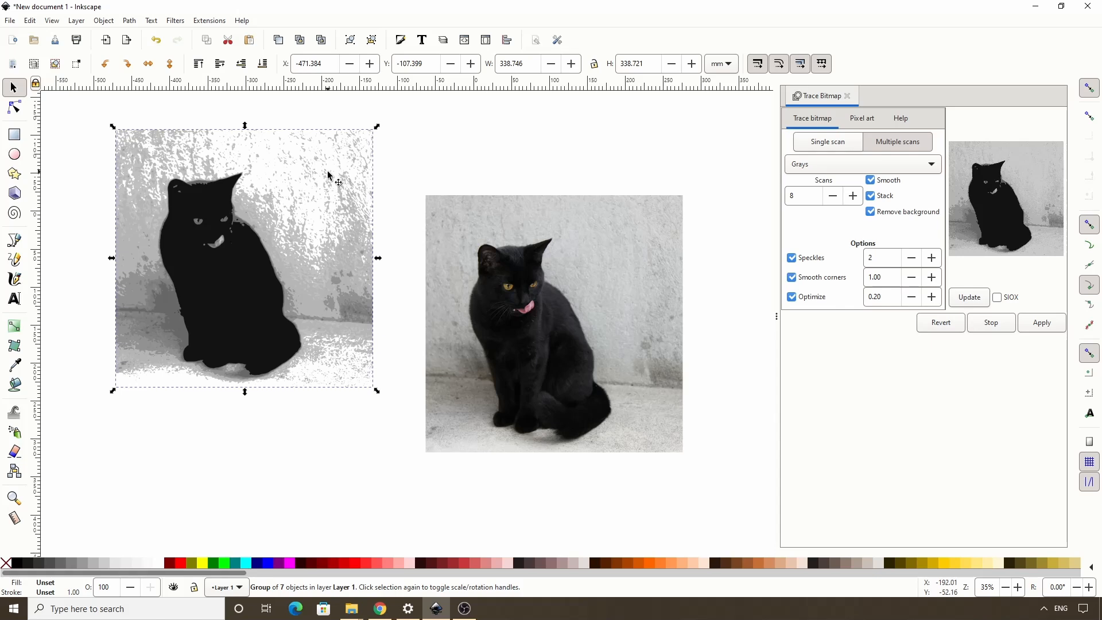
pyautogui.press('Delete')
pyautogui.click(554, 275)
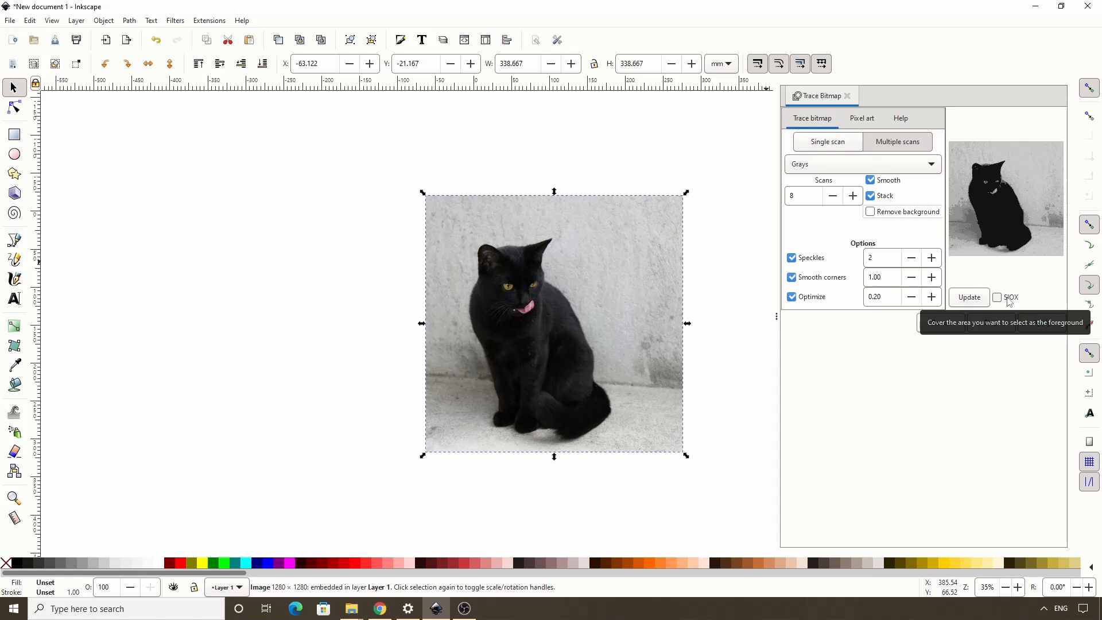
# - Draw a closed straight-segment Pen tool outline around the cat, about 198 × 275 mm, and fill it black
pyautogui.click(22, 239)
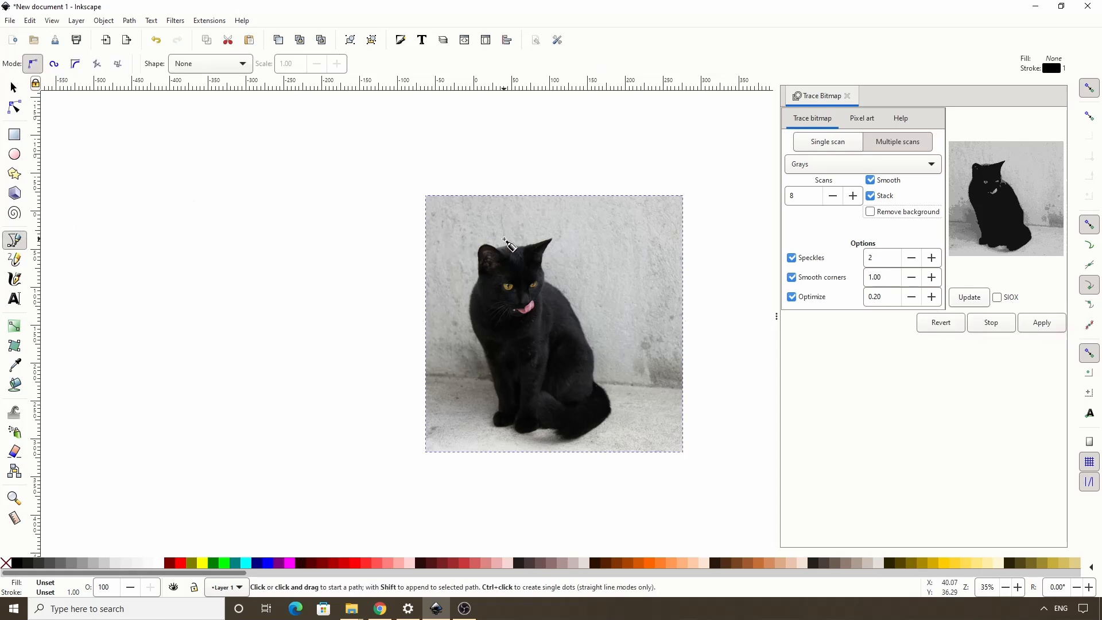
pyautogui.click(504, 239)
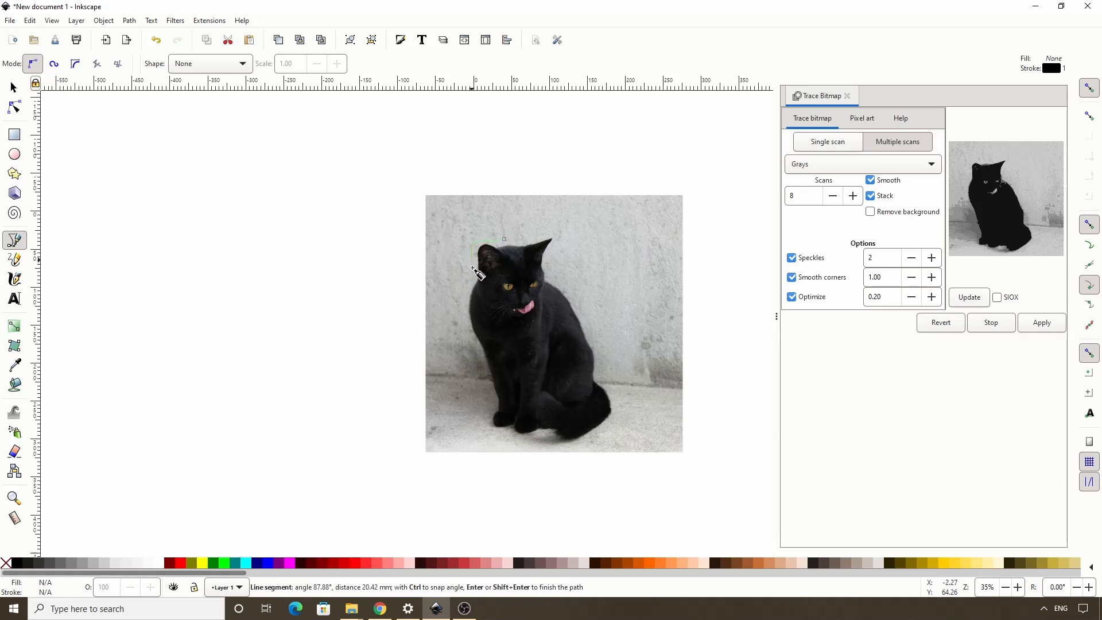
pyautogui.click(473, 276)
pyautogui.click(468, 299)
pyautogui.click(469, 327)
pyautogui.click(479, 349)
pyautogui.click(493, 400)
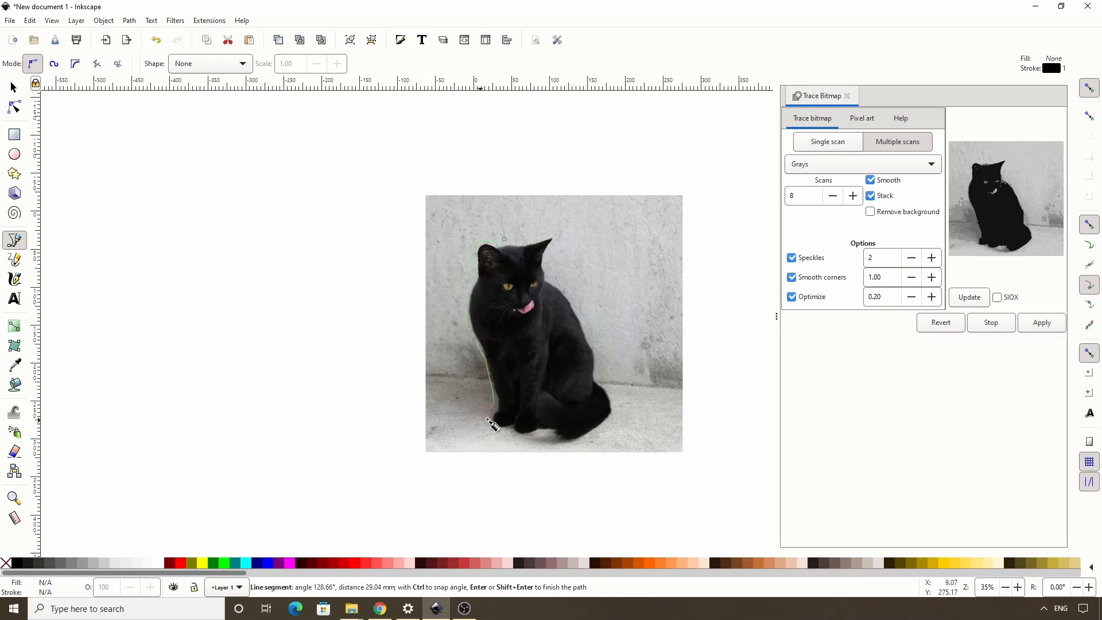
pyautogui.click(488, 420)
pyautogui.click(492, 433)
pyautogui.click(517, 438)
pyautogui.click(532, 439)
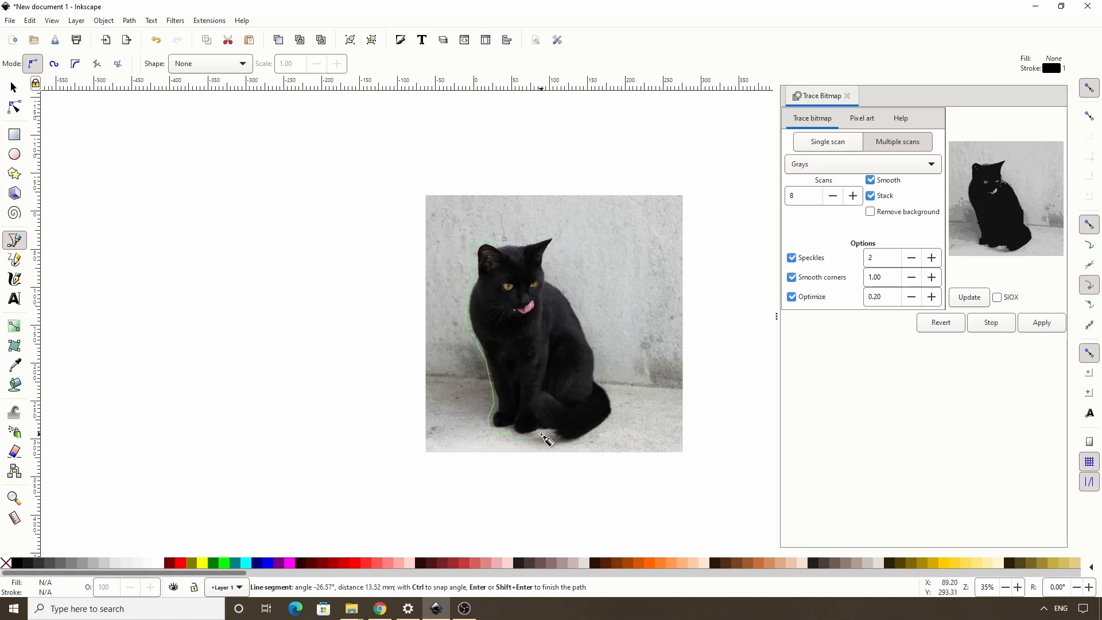
pyautogui.click(561, 443)
pyautogui.click(614, 401)
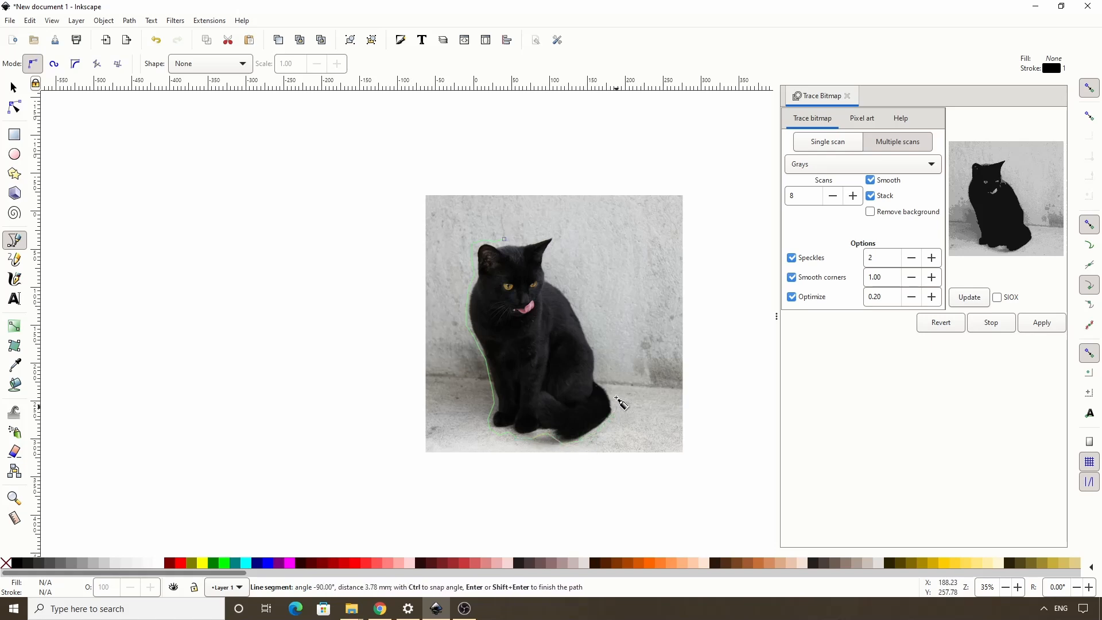
pyautogui.click(613, 384)
pyautogui.click(600, 376)
pyautogui.click(597, 360)
pyautogui.click(592, 337)
pyautogui.click(584, 320)
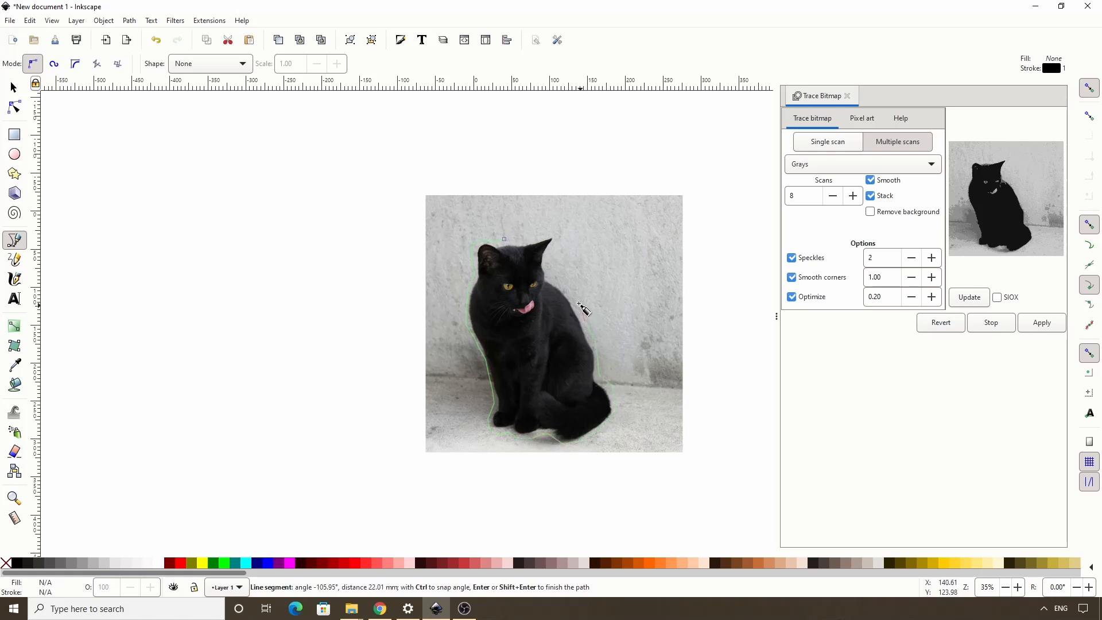
pyautogui.moveTo(574, 299); pyautogui.dragTo(571, 296)
pyautogui.click(548, 278)
pyautogui.click(546, 266)
pyautogui.click(552, 246)
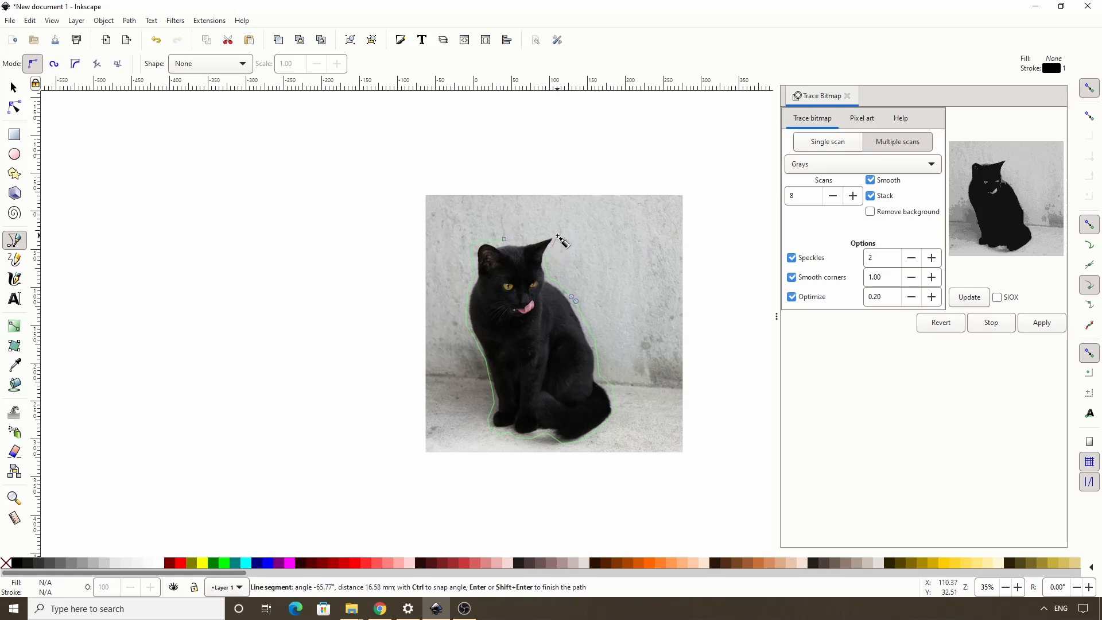
pyautogui.click(557, 236)
pyautogui.click(505, 240)
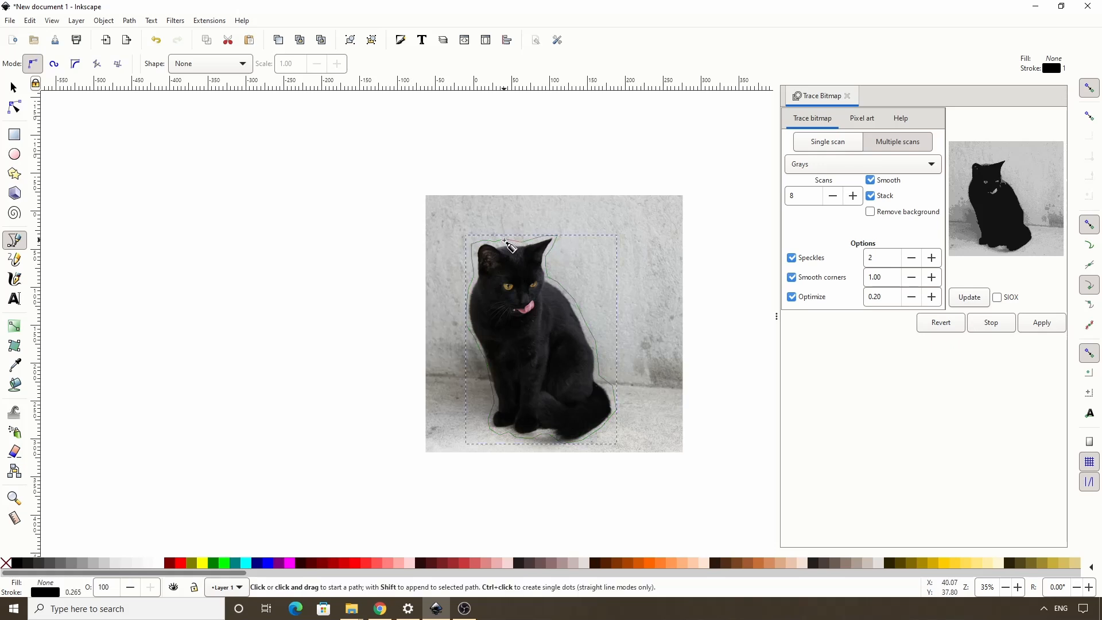
pyautogui.click(21, 562)
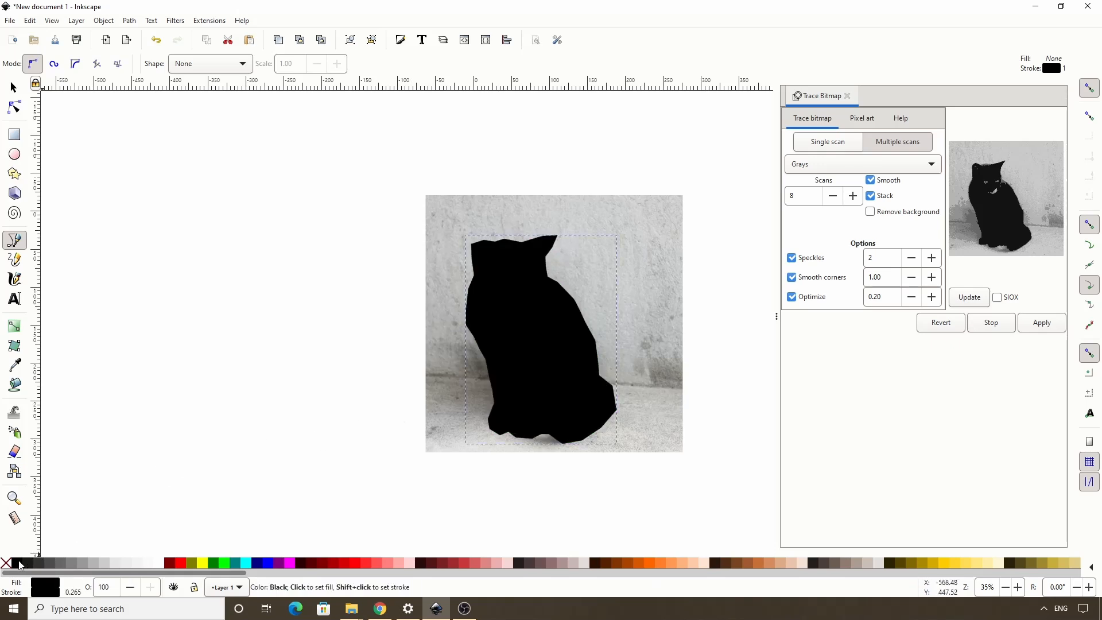
# - Select the photo and the black silhouette together and trace them in Colors mode with 8 scans and SIOX enabled
pyautogui.click(12, 88)
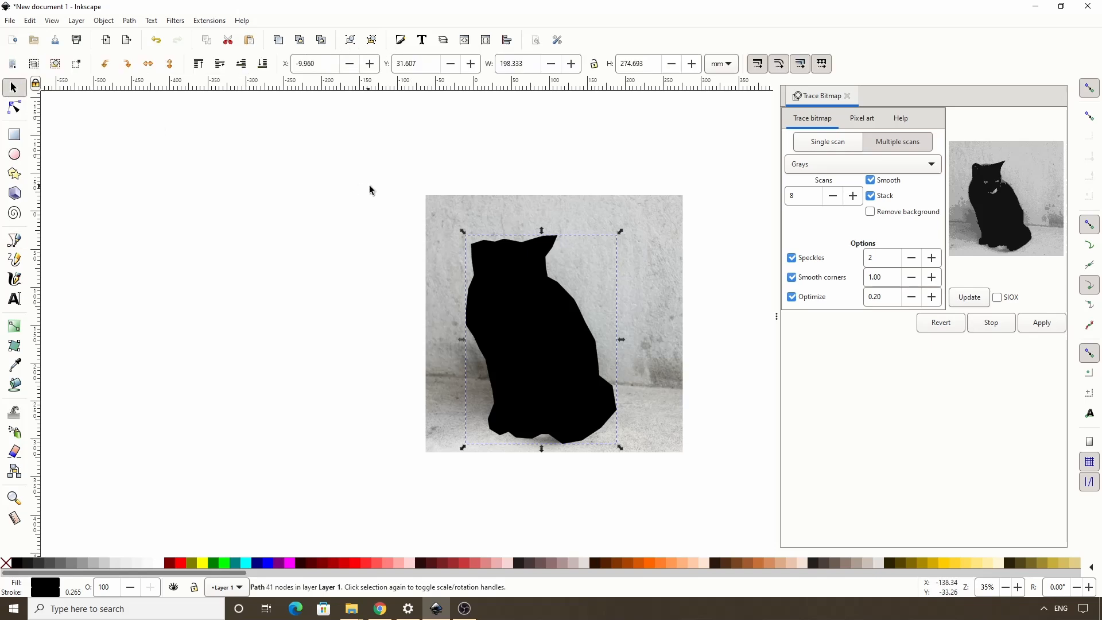
pyautogui.moveTo(364, 149); pyautogui.dragTo(742, 496)
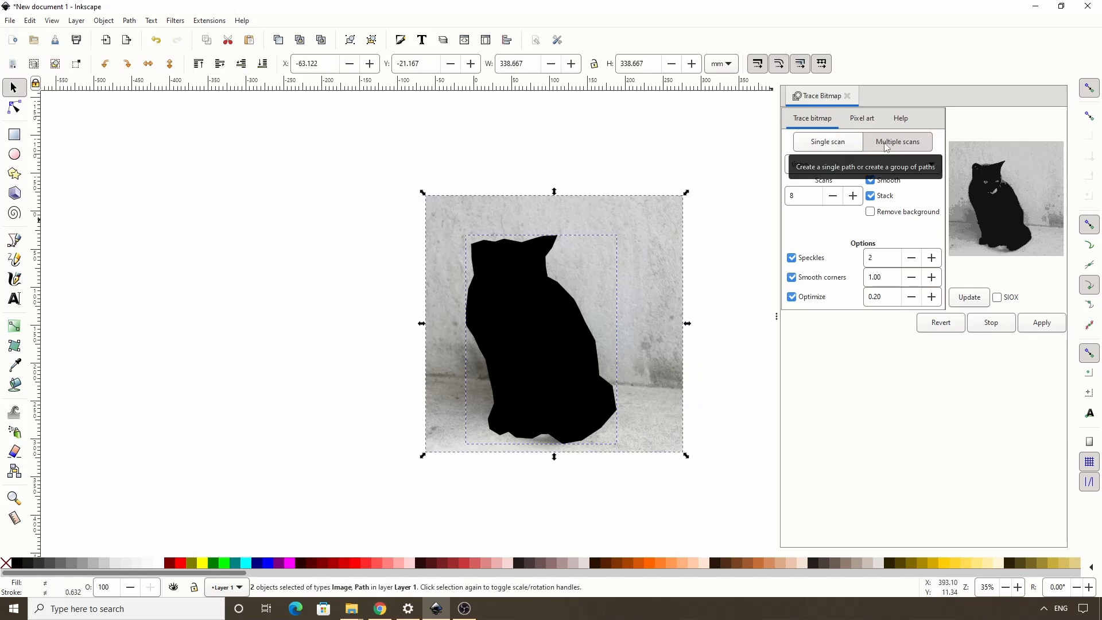
pyautogui.click(854, 167)
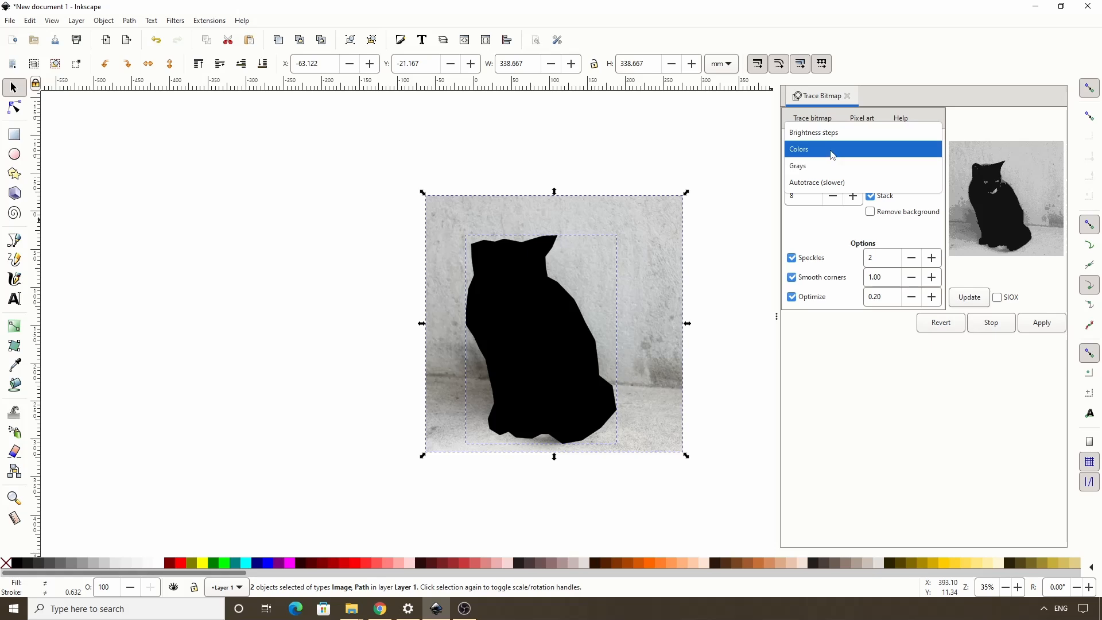
pyautogui.click(832, 151)
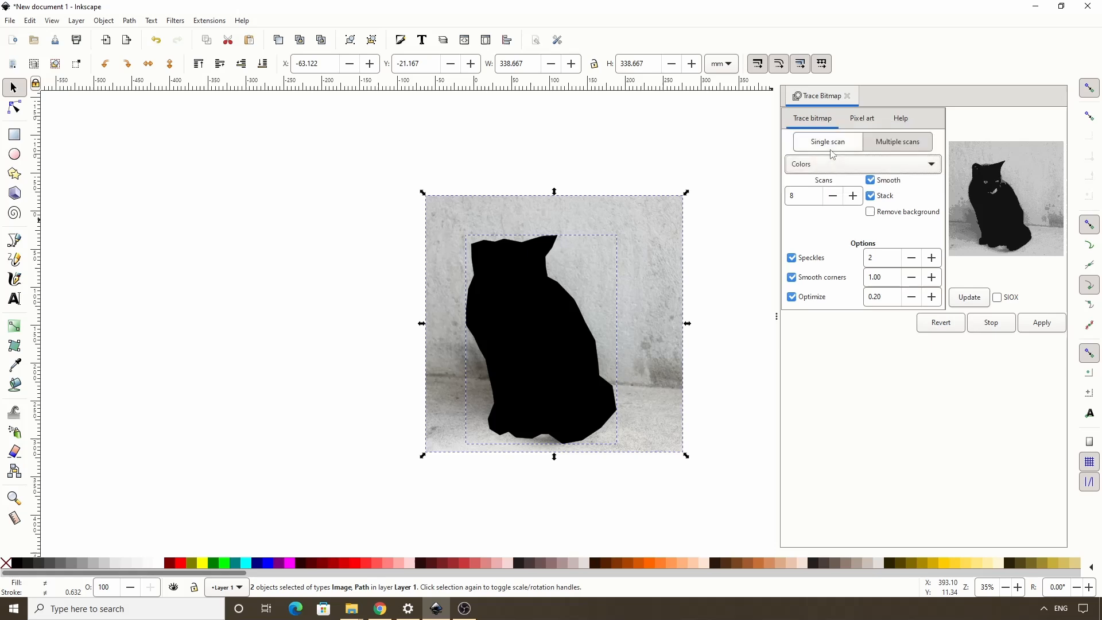
pyautogui.click(999, 298)
pyautogui.click(1040, 331)
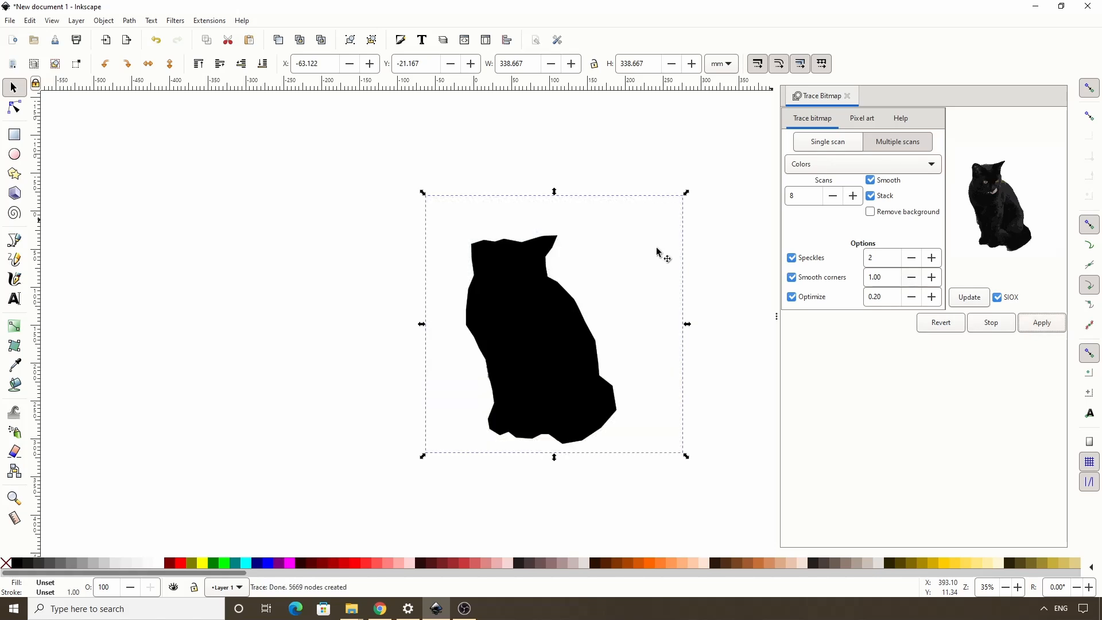
# - Move the black silhouette away from the photo and shift the SIOX trace partly off it
pyautogui.click(406, 277)
pyautogui.click(509, 322)
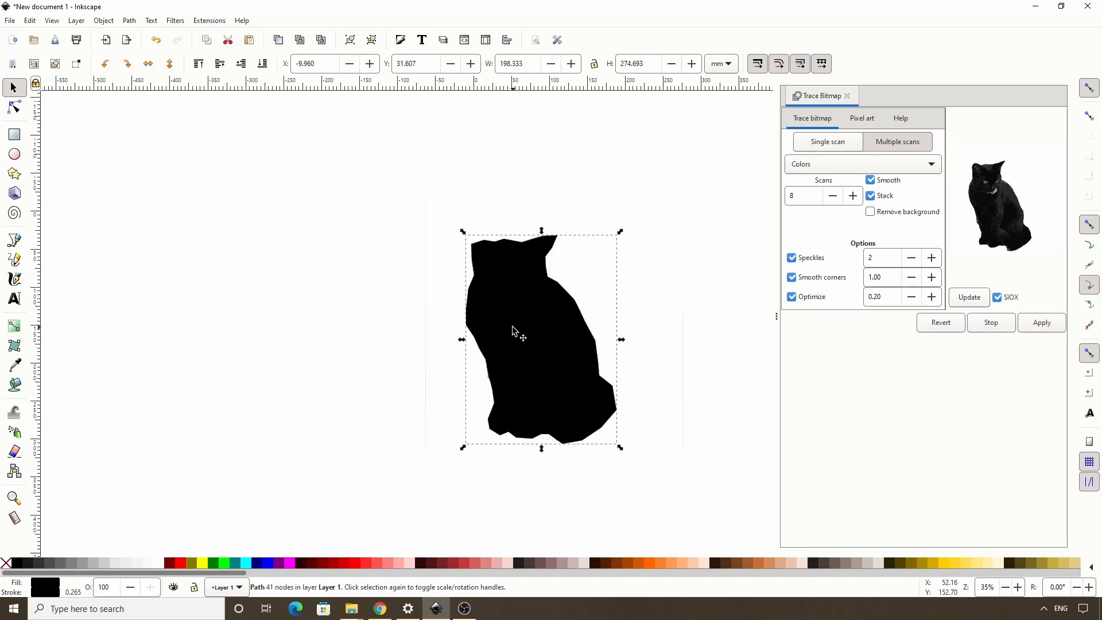
pyautogui.moveTo(514, 330); pyautogui.dragTo(211, 213)
pyautogui.click(471, 357)
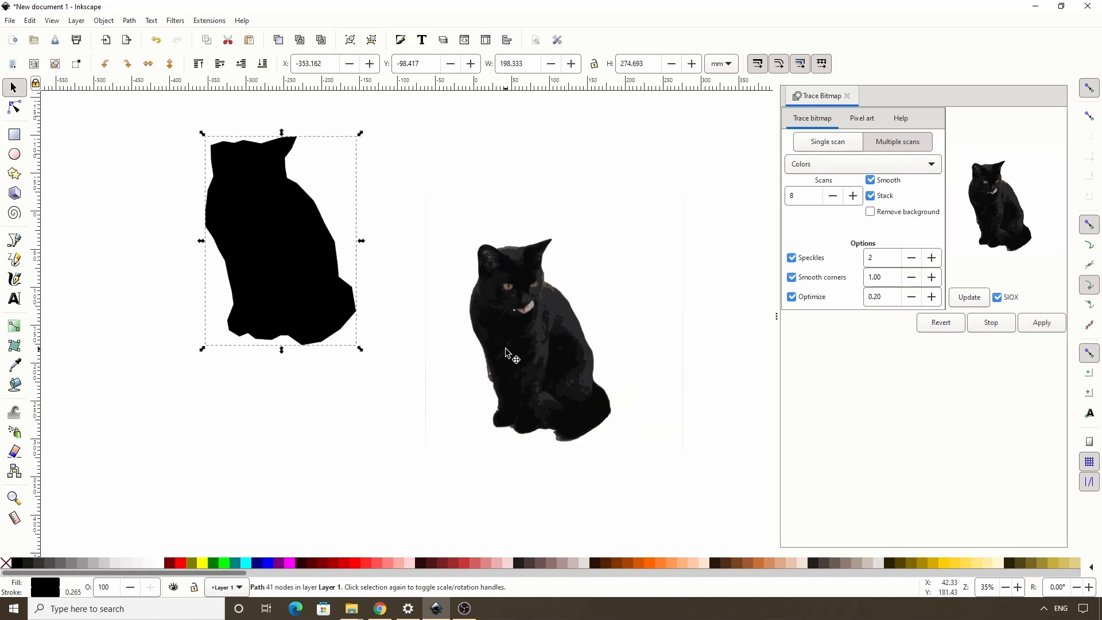
pyautogui.moveTo(506, 352)
pyautogui.mouseDown()
pyautogui.moveTo(417, 379)
pyautogui.moveTo(413, 401)
pyautogui.mouseUp()
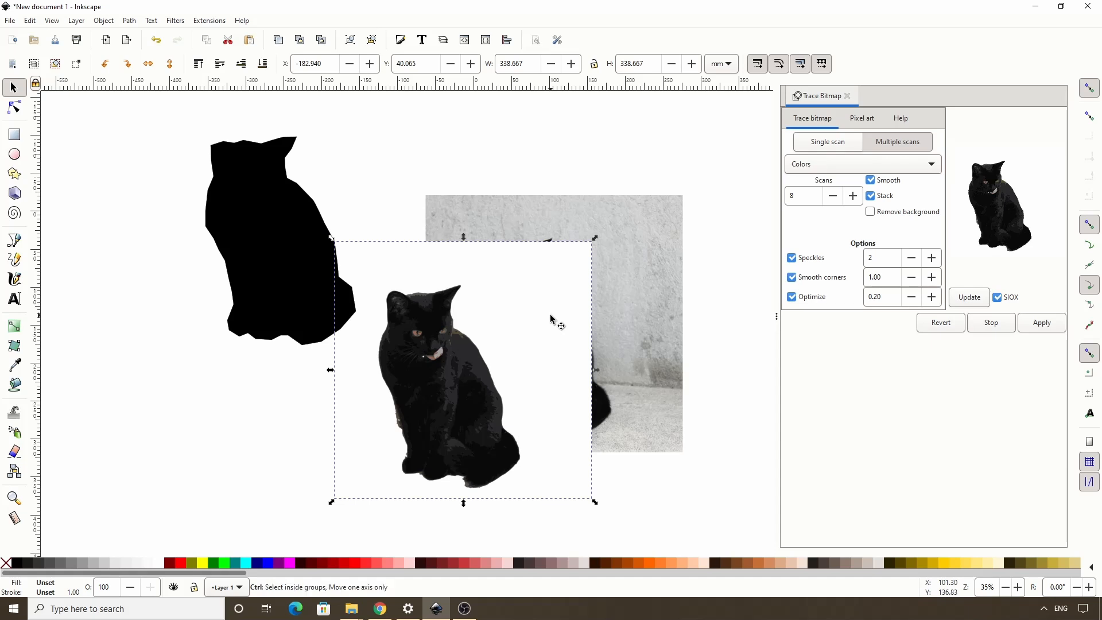
# - Undo the moves of the silhouette and the trace, and delete the SIOX trace
pyautogui.hotkey('ctrl', 'z')
pyautogui.hotkey('ctrl', 'z')
pyautogui.press('Delete')
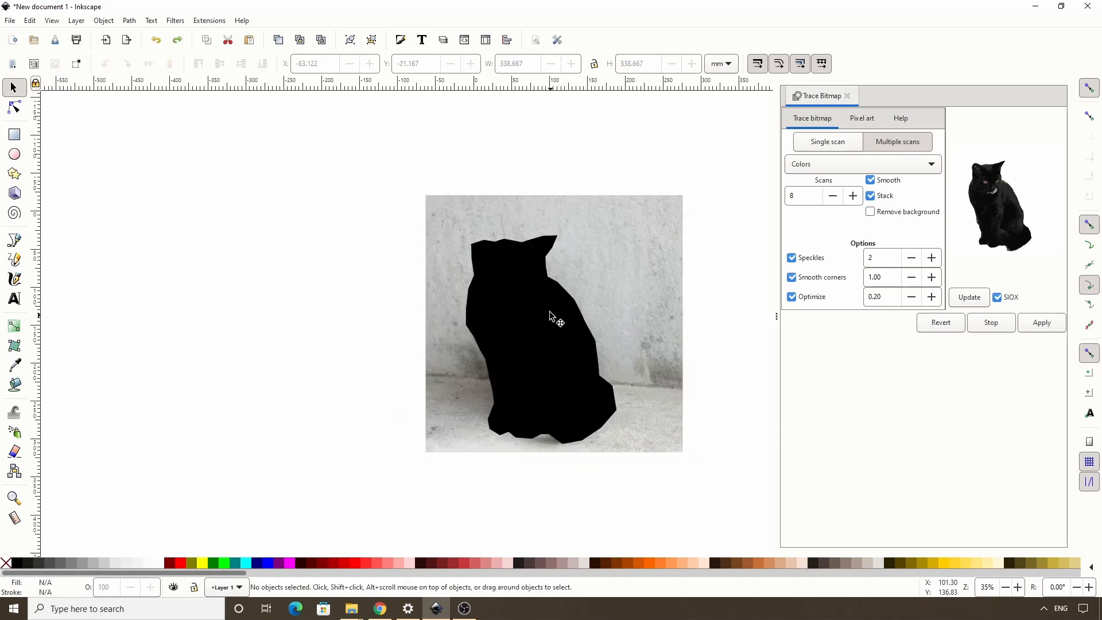
# - Trace the photo and silhouette together in Colors mode with SIOX and Remove background enabled
pyautogui.moveTo(363, 161); pyautogui.dragTo(730, 467)
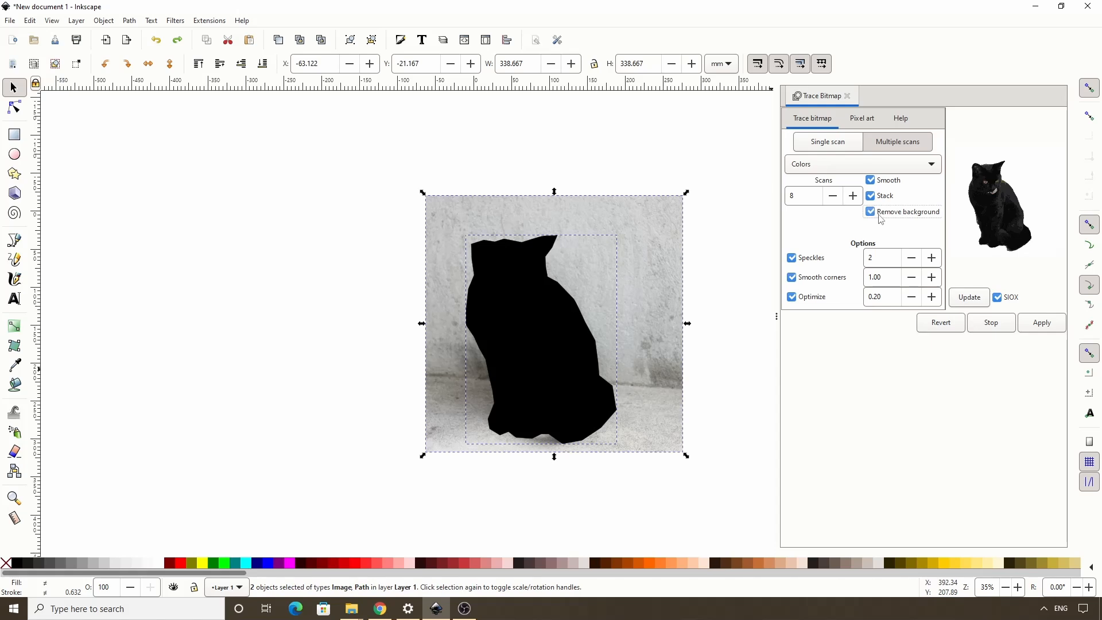
pyautogui.click(1039, 326)
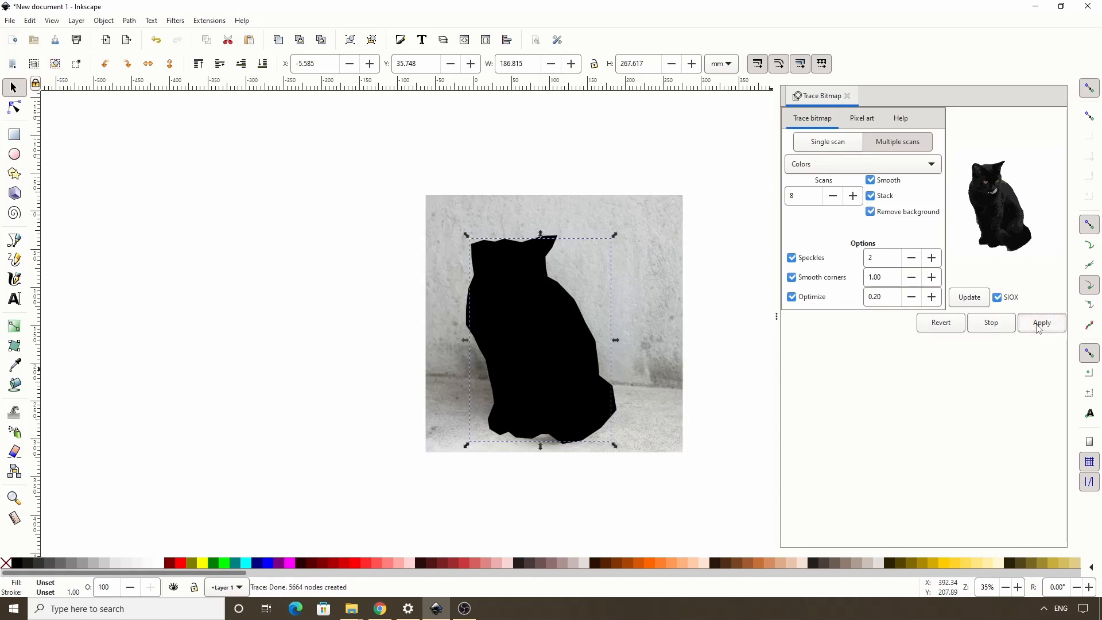
pyautogui.click(310, 236)
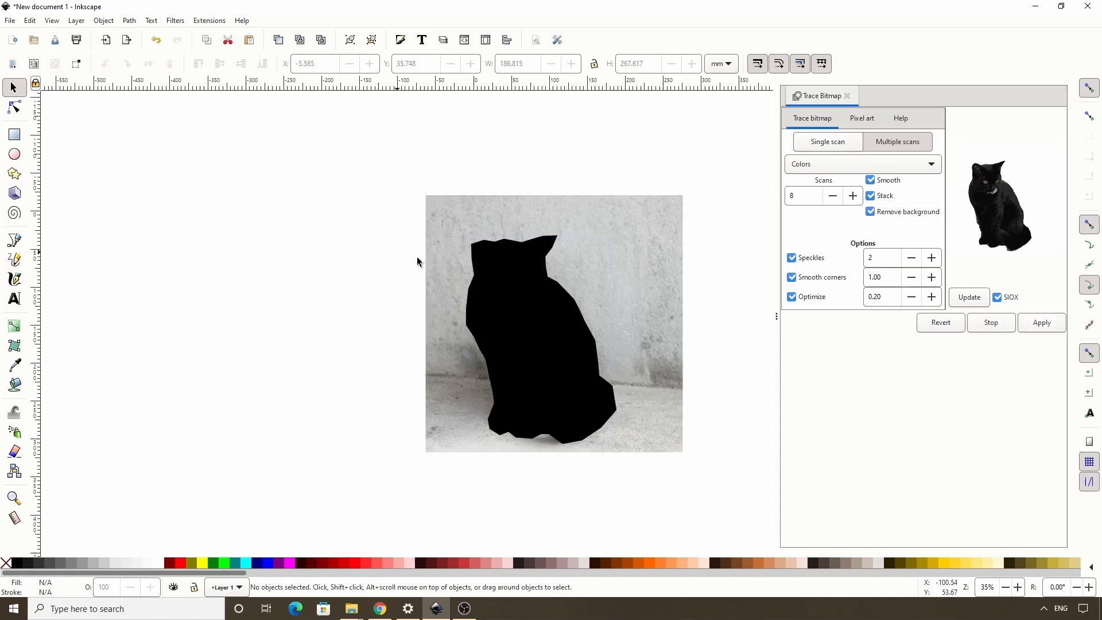
# - Move the black silhouette and the traced cat off the photo, placing the silhouette above the trace
pyautogui.moveTo(467, 296)
pyautogui.mouseDown()
pyautogui.moveTo(298, 253)
pyautogui.moveTo(243, 189)
pyautogui.mouseUp()
pyautogui.click(505, 322)
pyautogui.moveTo(544, 339)
pyautogui.mouseDown()
pyautogui.moveTo(519, 360)
pyautogui.moveTo(348, 399)
pyautogui.mouseUp()
pyautogui.click(312, 246)
pyautogui.moveTo(312, 245); pyautogui.dragTo(315, 181)
pyautogui.click(330, 368)
pyautogui.moveTo(346, 398); pyautogui.dragTo(317, 371)
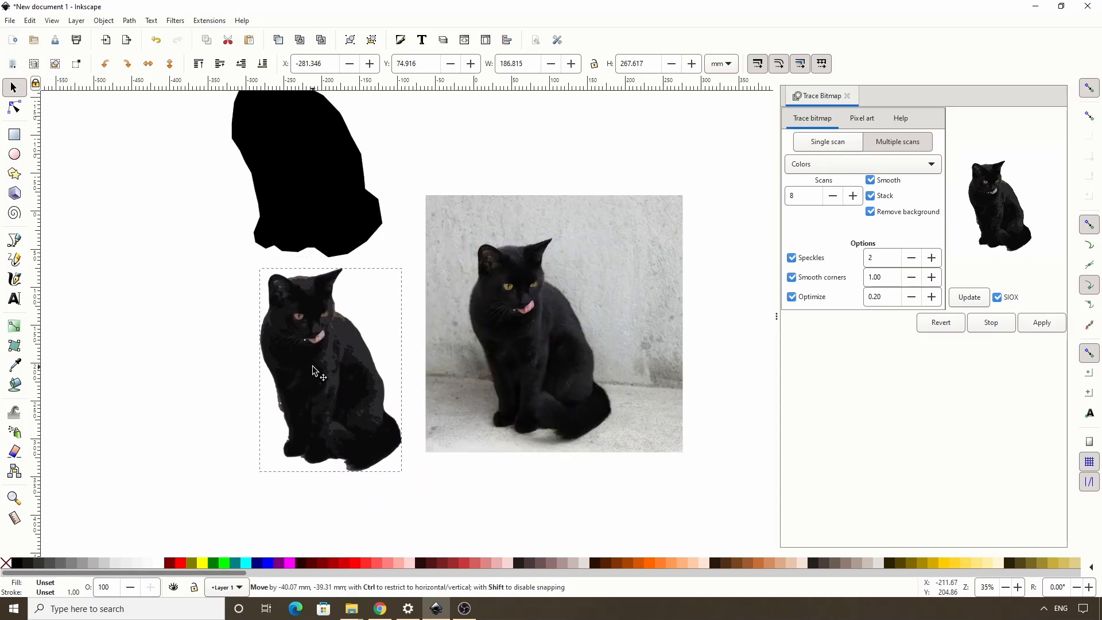